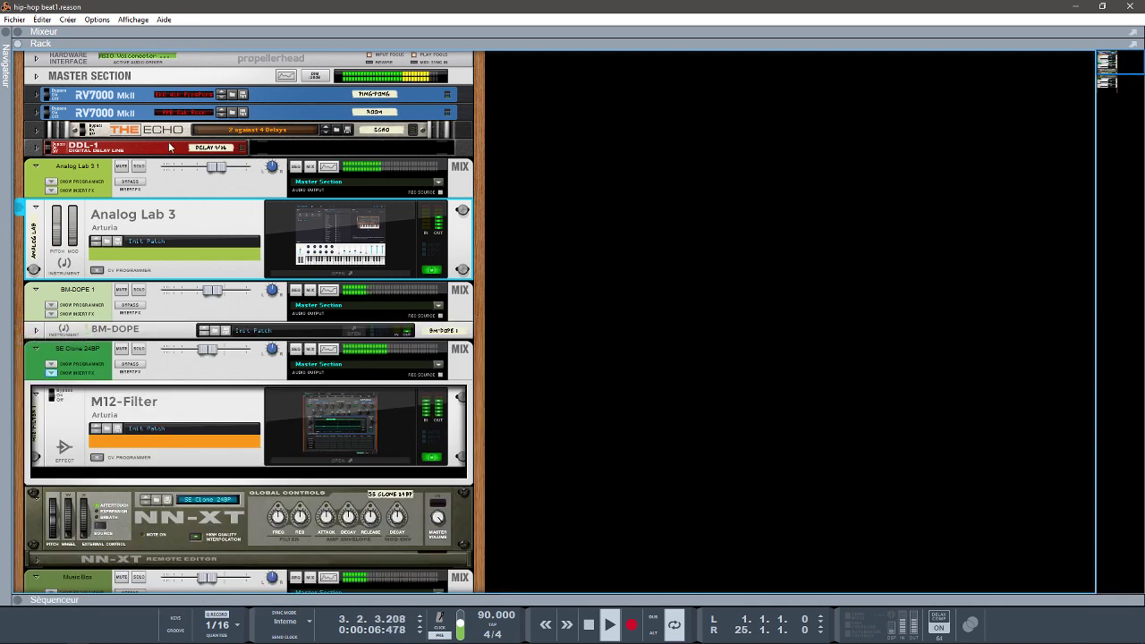
# Examine the mixer channels, the Analog Lab 3 1 instrument and the sequencer tracks during playback of the beat, and stop playback.
pyautogui.click(17, 33)
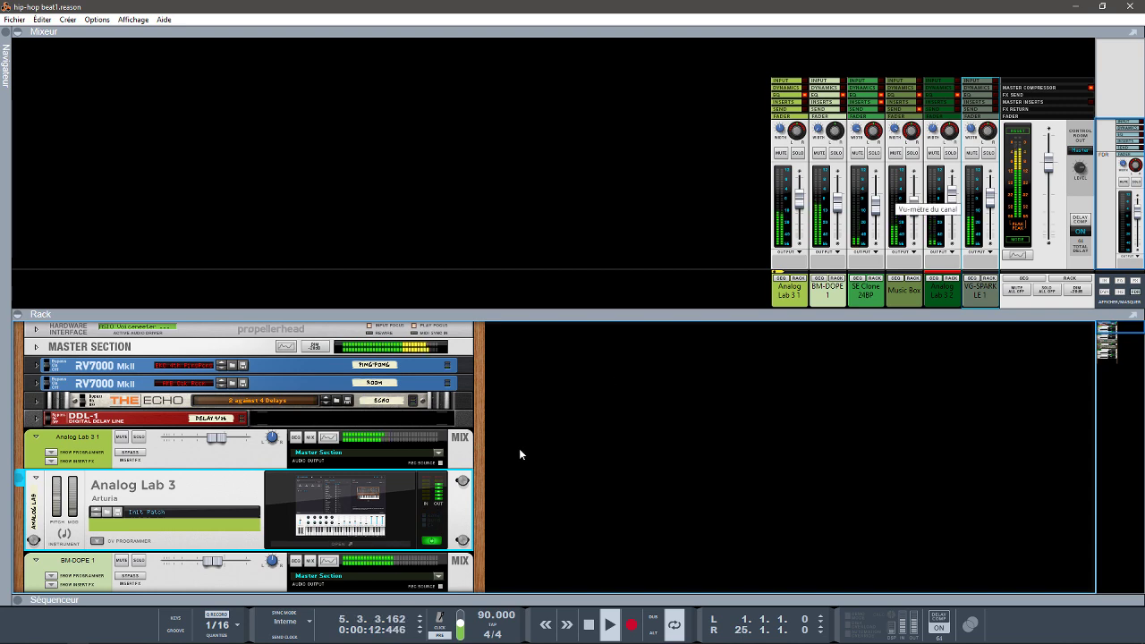
pyautogui.click(340, 543)
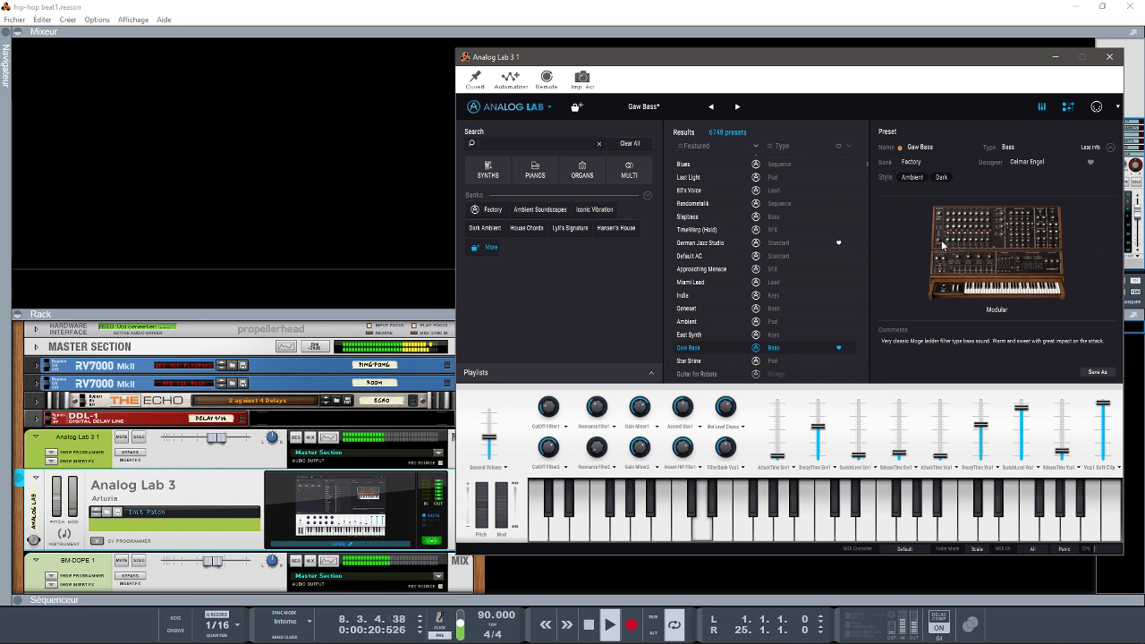
pyautogui.click(16, 34)
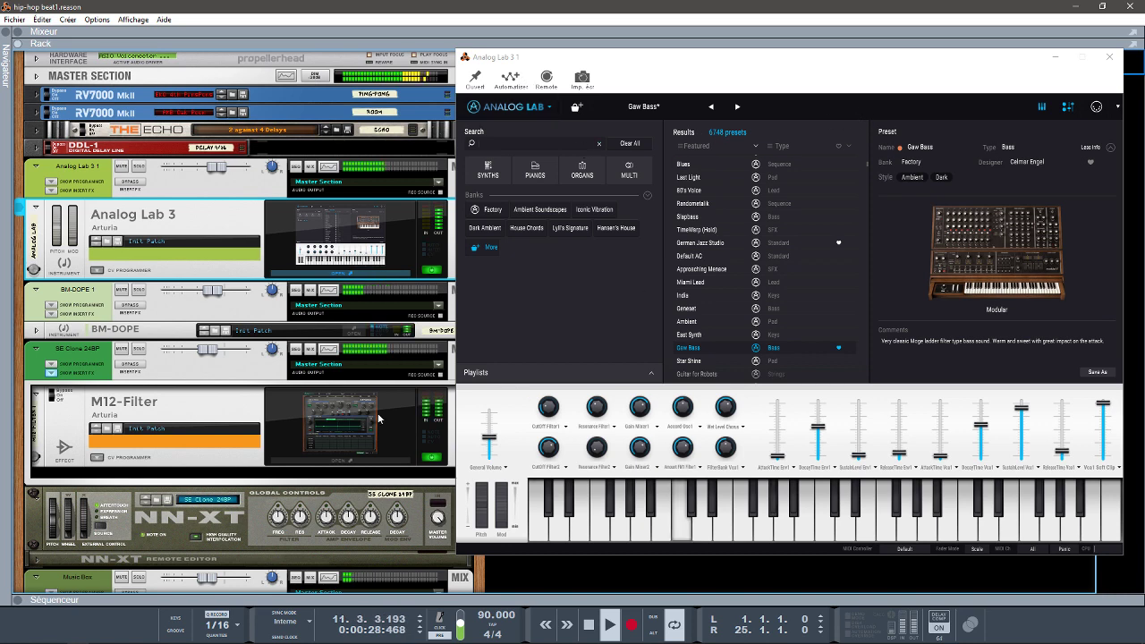
pyautogui.click(16, 601)
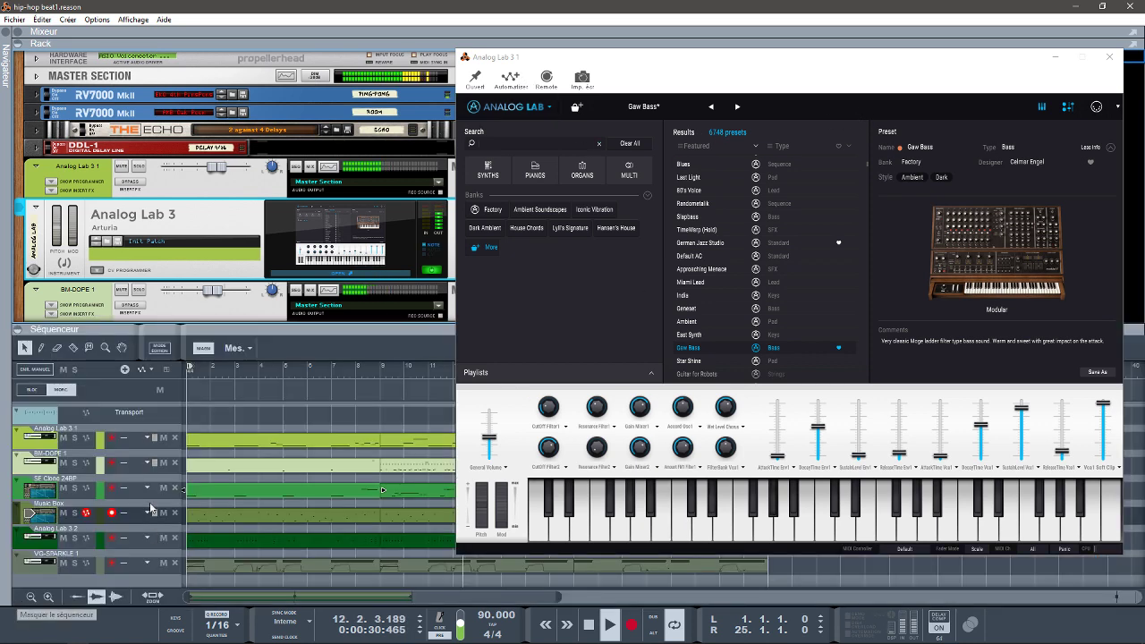
pyautogui.click(1107, 57)
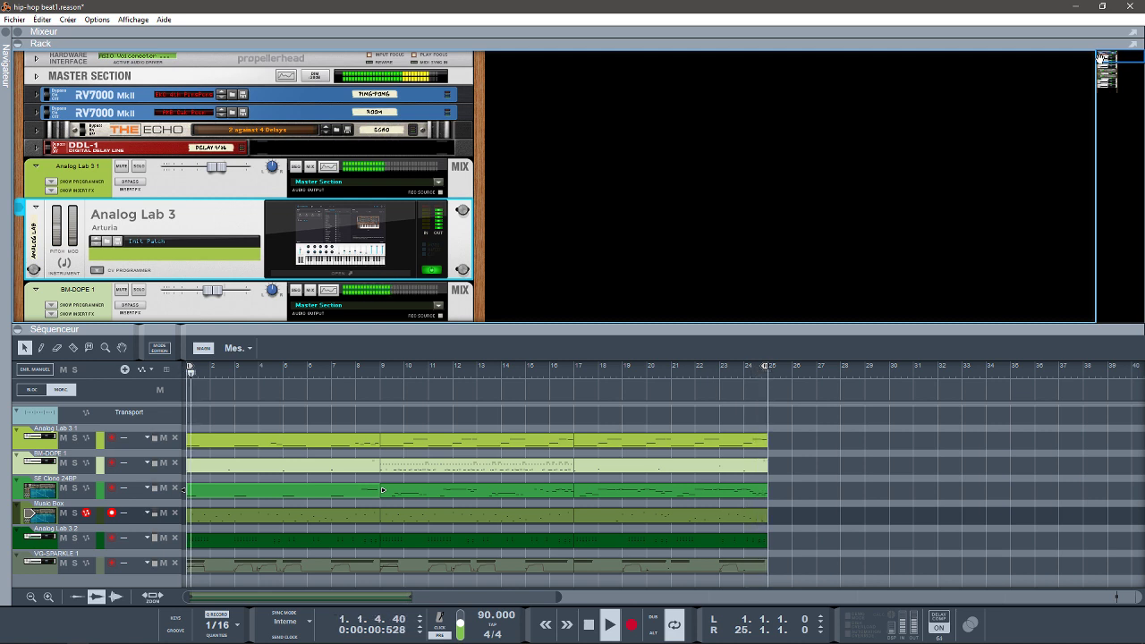
pyautogui.press('space')
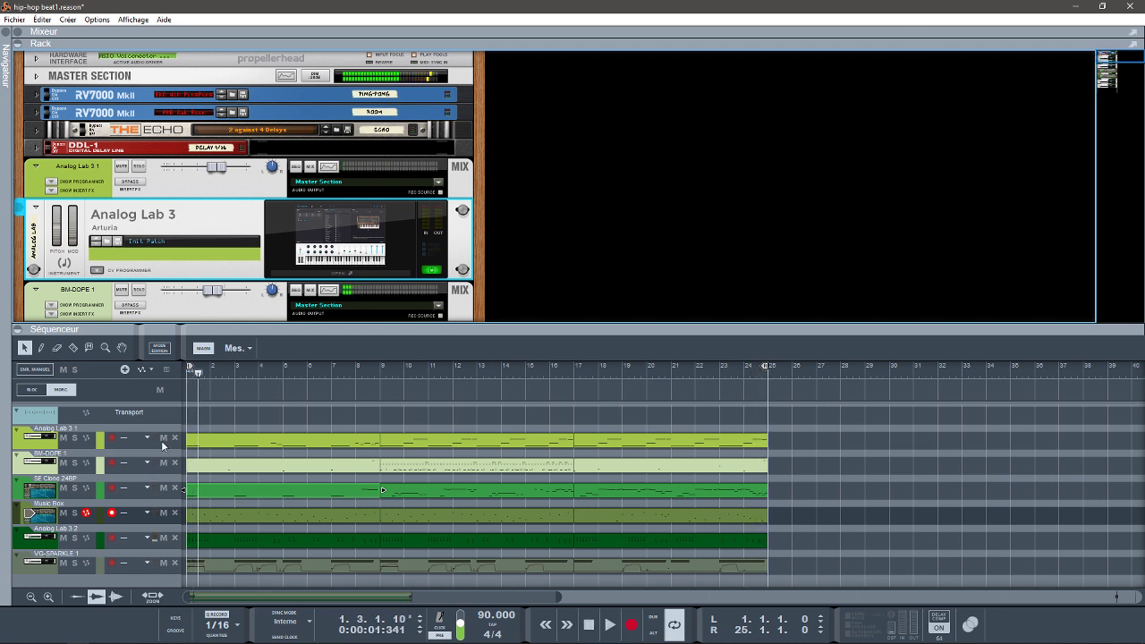
# Hide the sequencer to enlarge the rack and inspect the preset loaded in the Analog Lab 3 1 instrument.
pyautogui.click(18, 330)
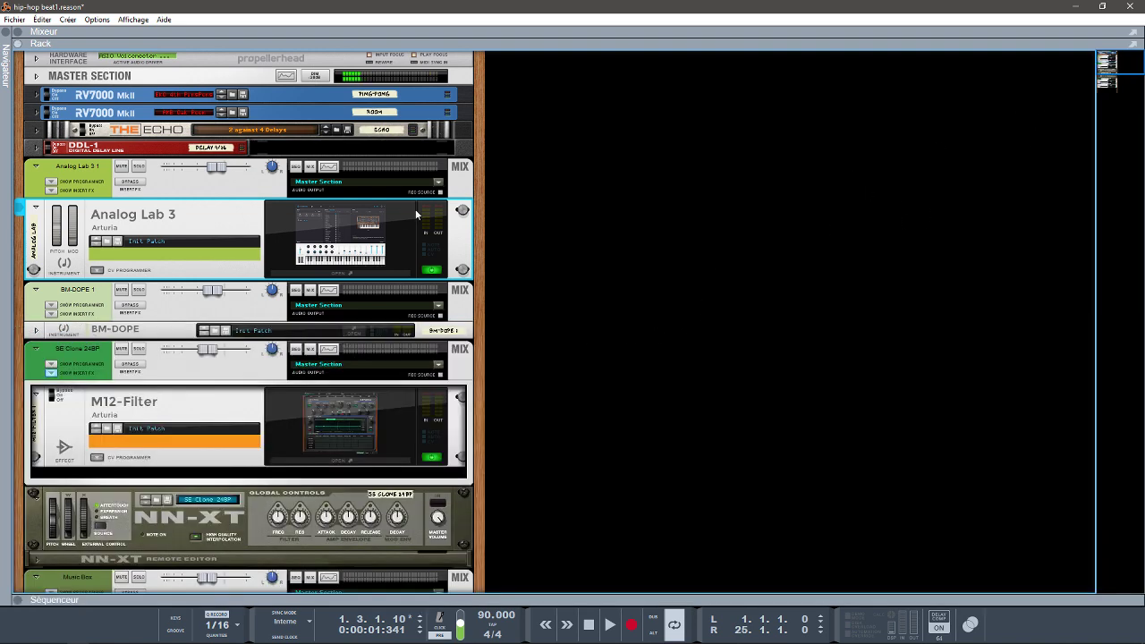
pyautogui.click(352, 274)
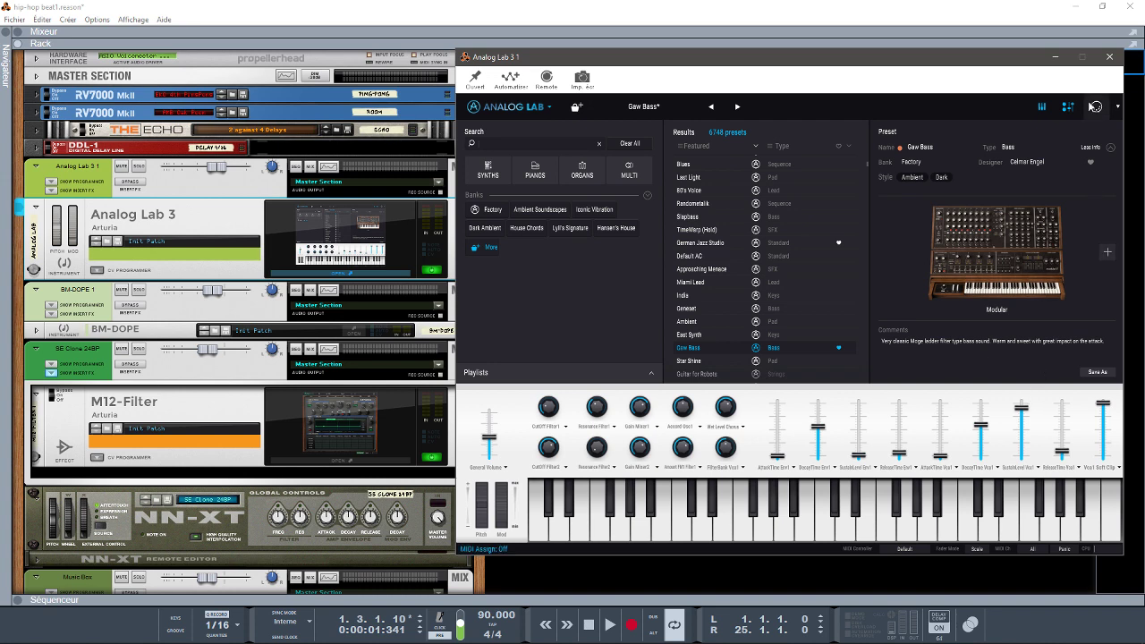
pyautogui.click(1109, 56)
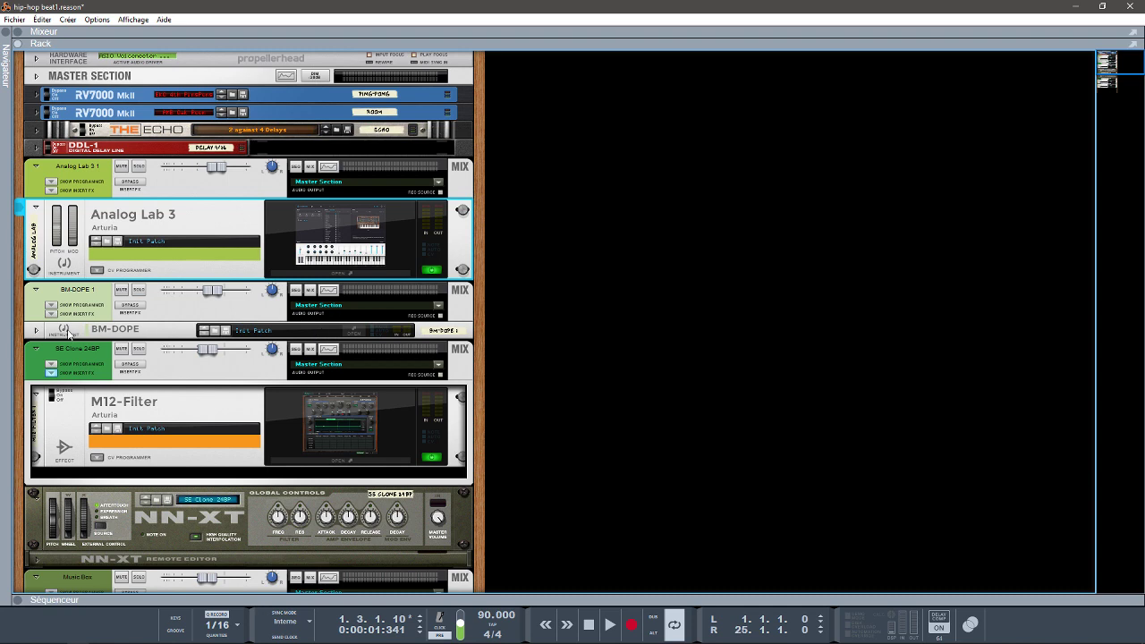
# Unfold the BM-DOPE drum device in the rack, inspect its kit and mix settings, and show the sequencer again.
pyautogui.click(35, 330)
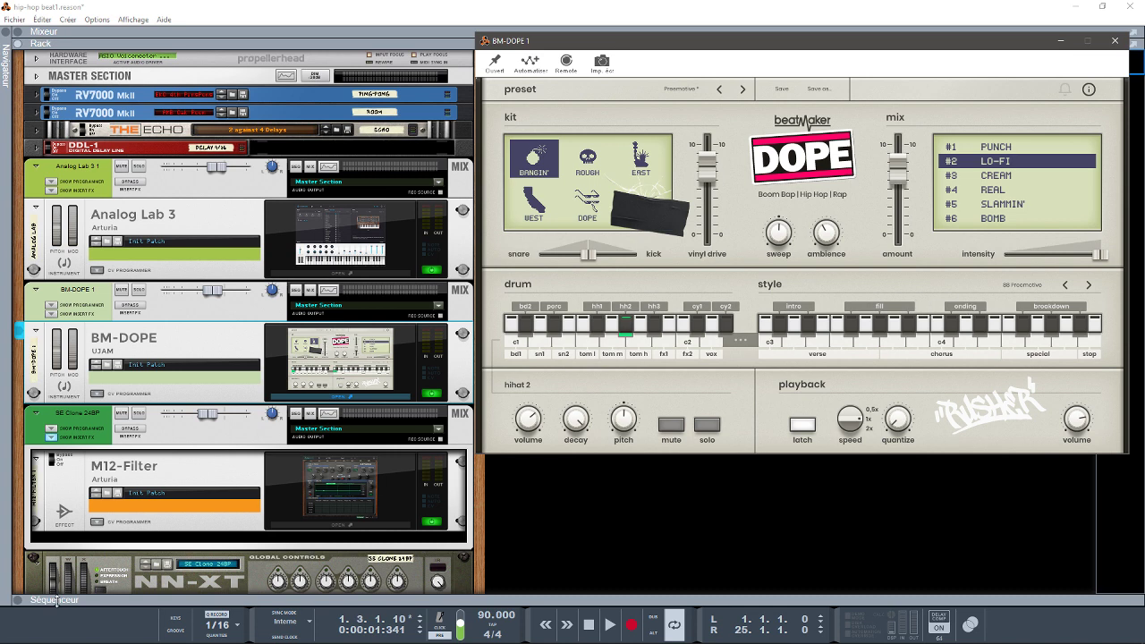
pyautogui.click(19, 600)
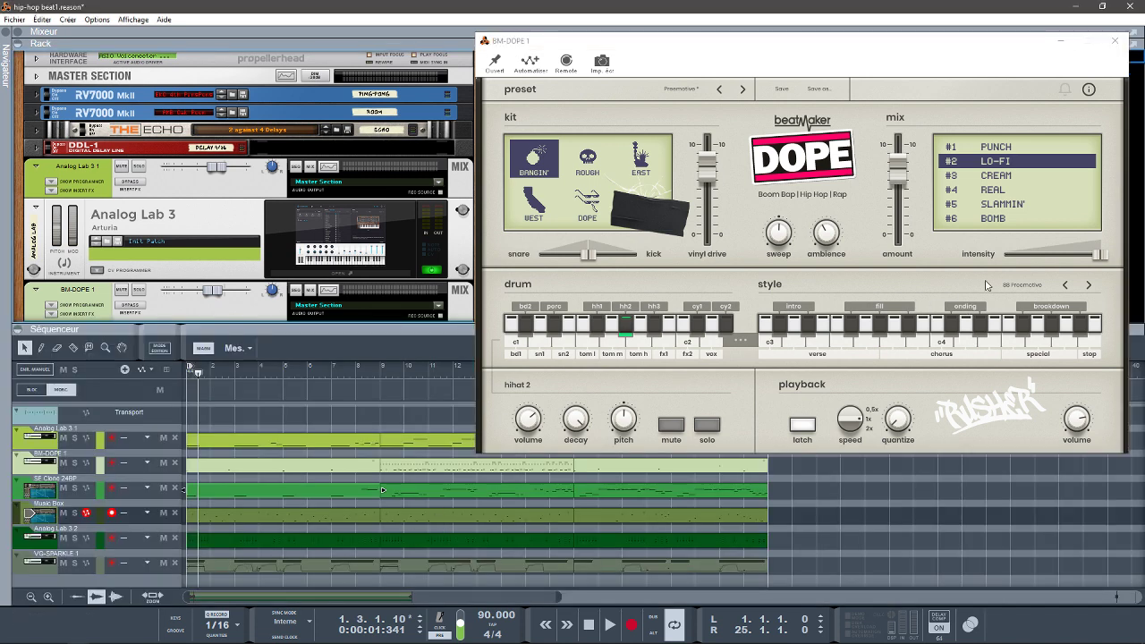
pyautogui.click(1113, 41)
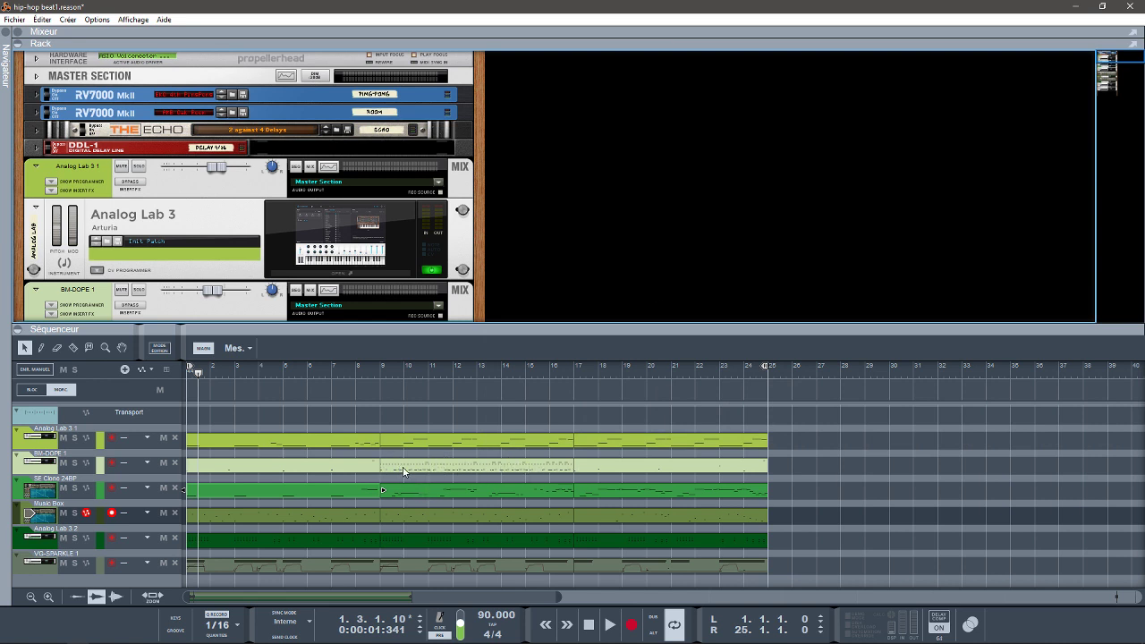
# Solo the Analog Lab 3 1 and BM-DOPE 1 tracks and listen to them together.
pyautogui.click(75, 437)
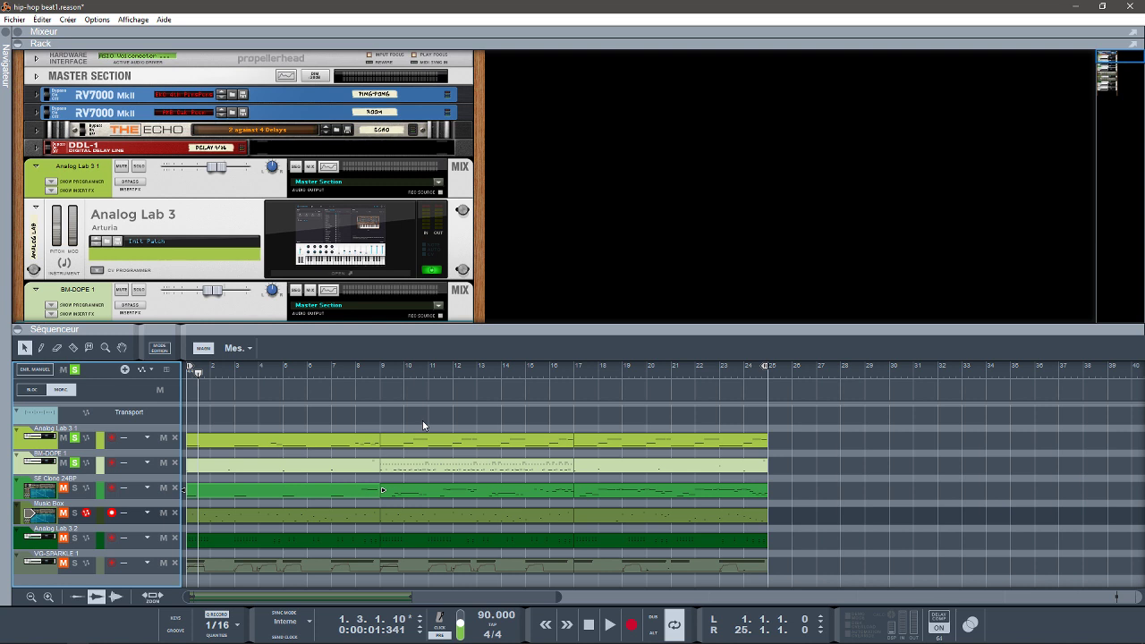
pyautogui.press('space')
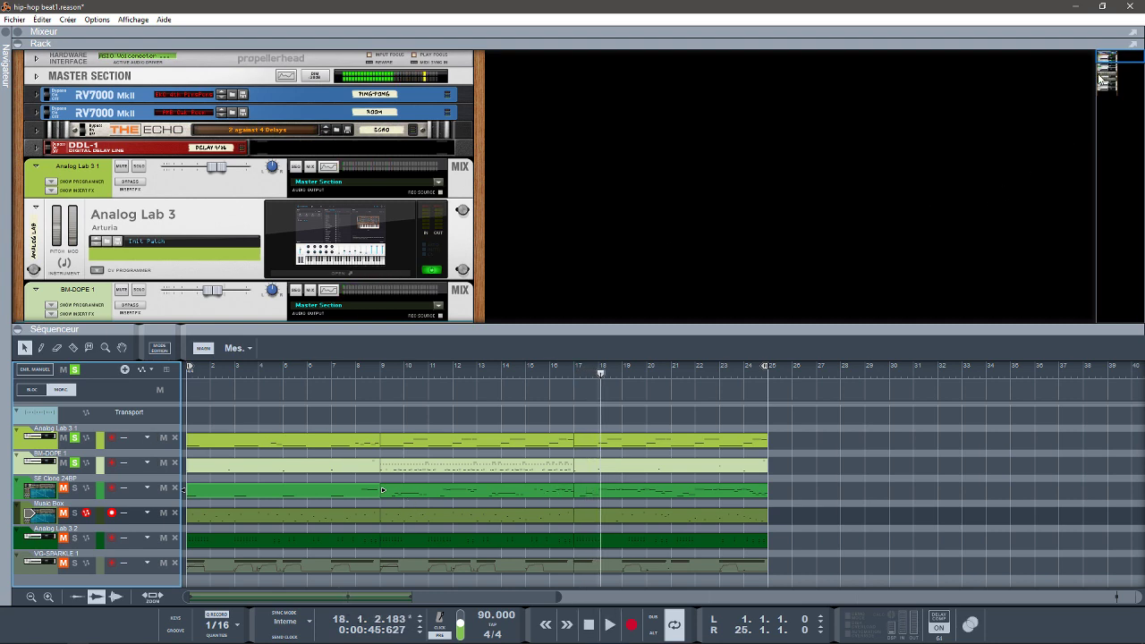
# Bypass the insert effects on the SE Clone 24BP channel, add its track to the solo, and play from the start.
pyautogui.moveTo(1107, 58); pyautogui.dragTo(1115, 69)
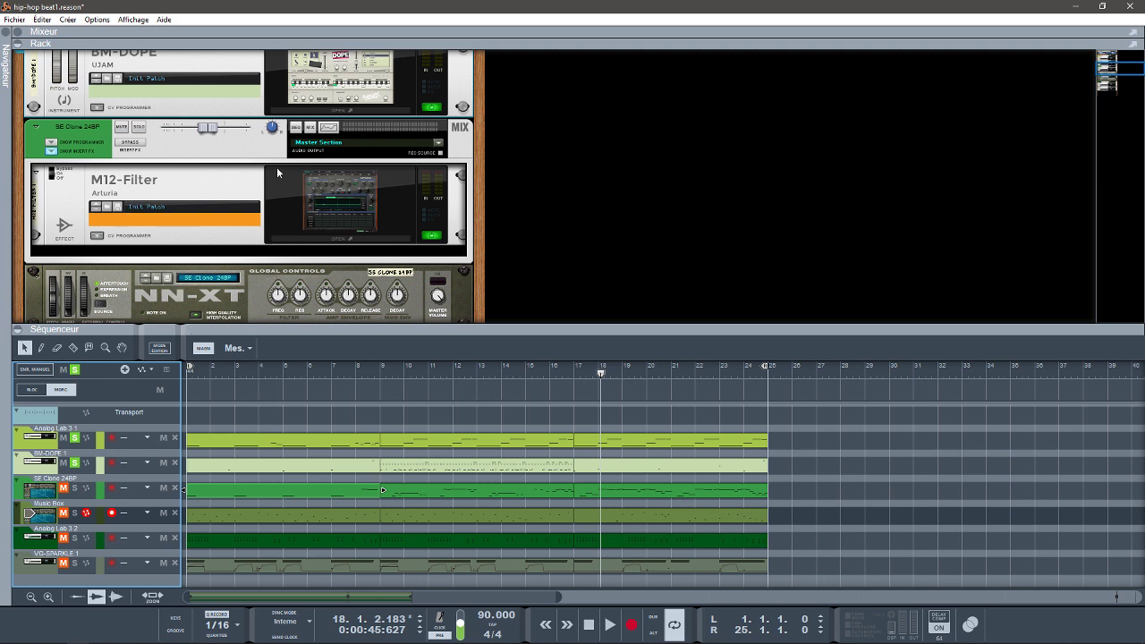
pyautogui.click(126, 148)
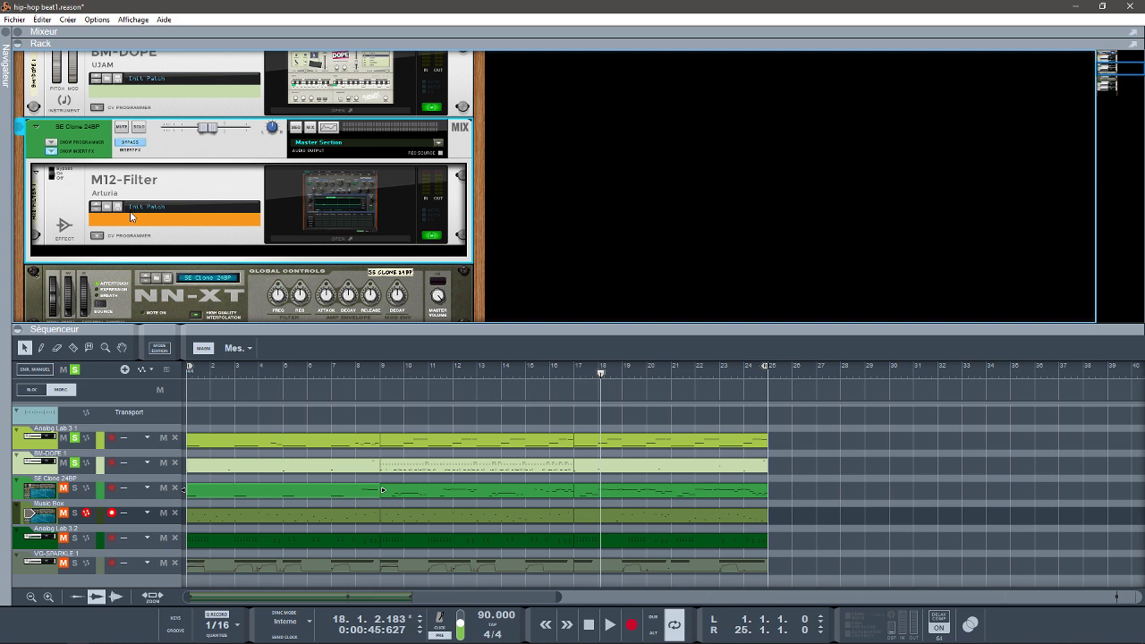
pyautogui.click(74, 488)
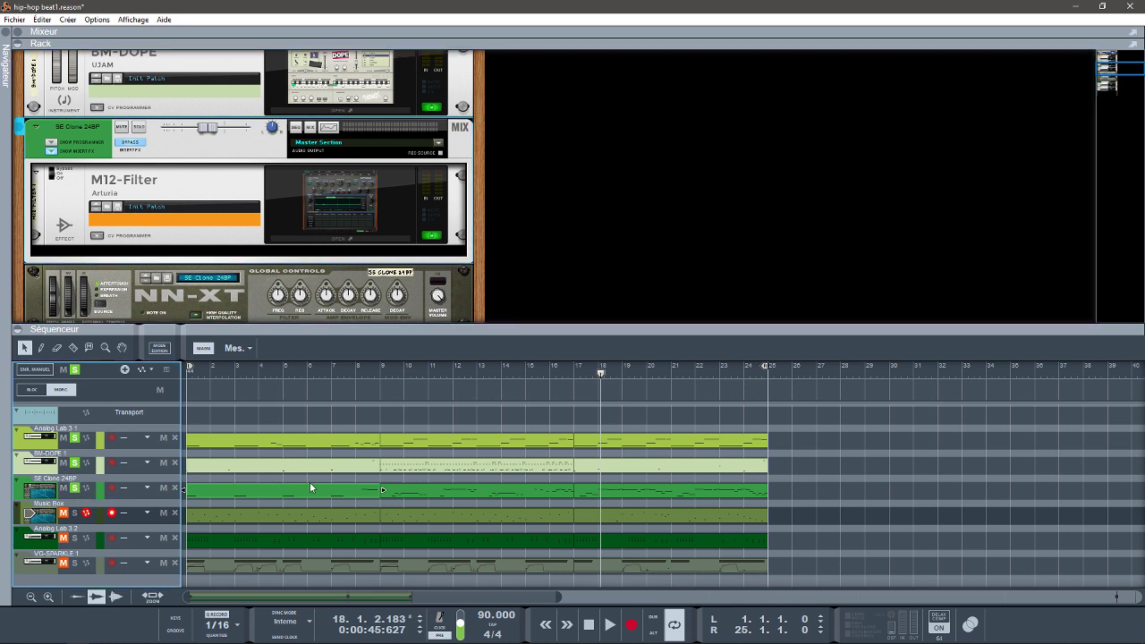
pyautogui.hotkey('shift', 'Return')
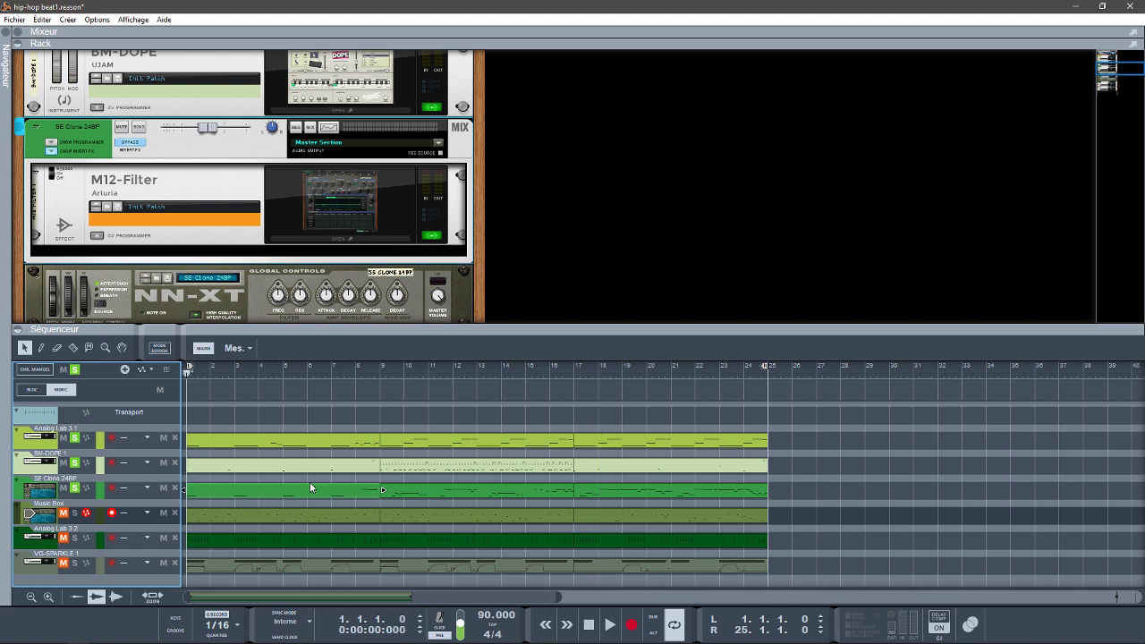
pyautogui.press('space')
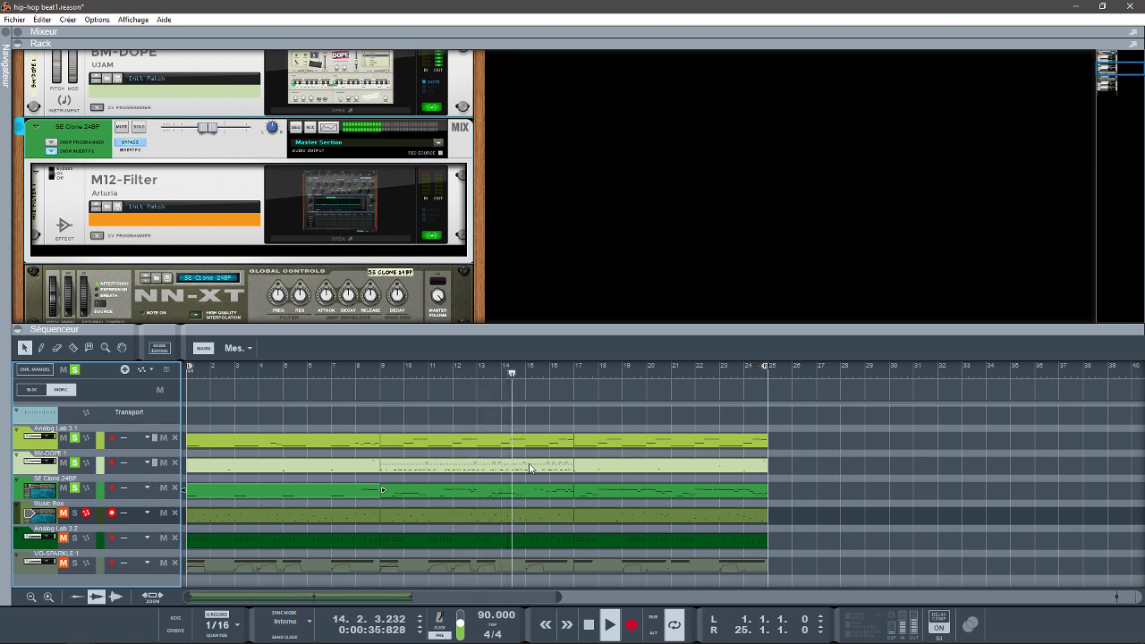
pyautogui.press('space')
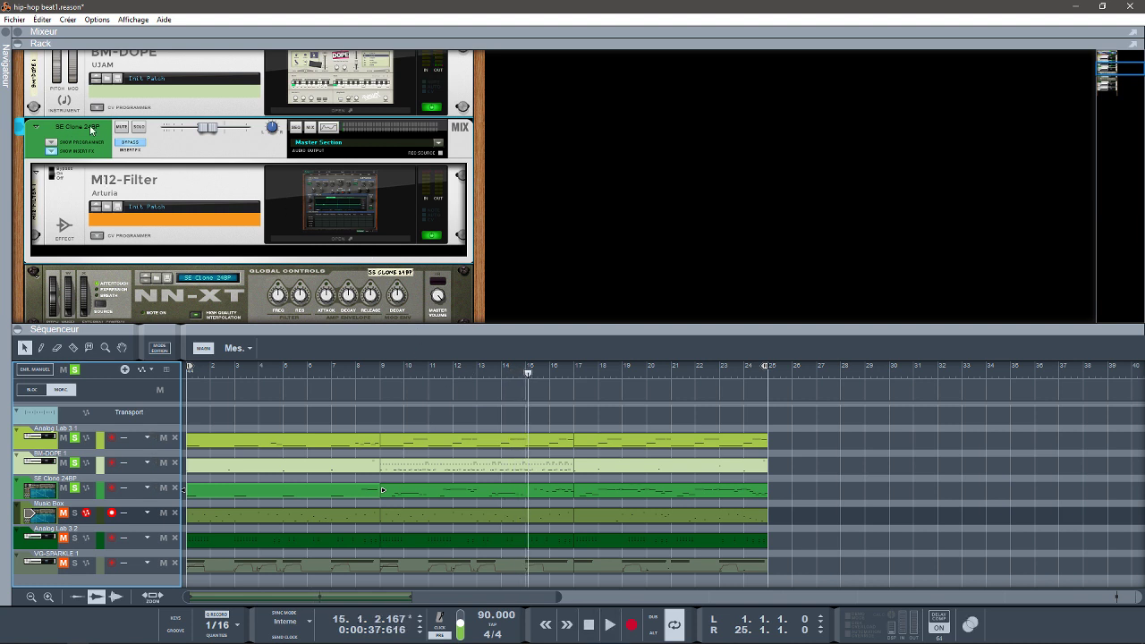
# Re-enable the SE Clone 24BP insert effects and replay from the start while inspecting the M12-Filter settings.
pyautogui.click(130, 143)
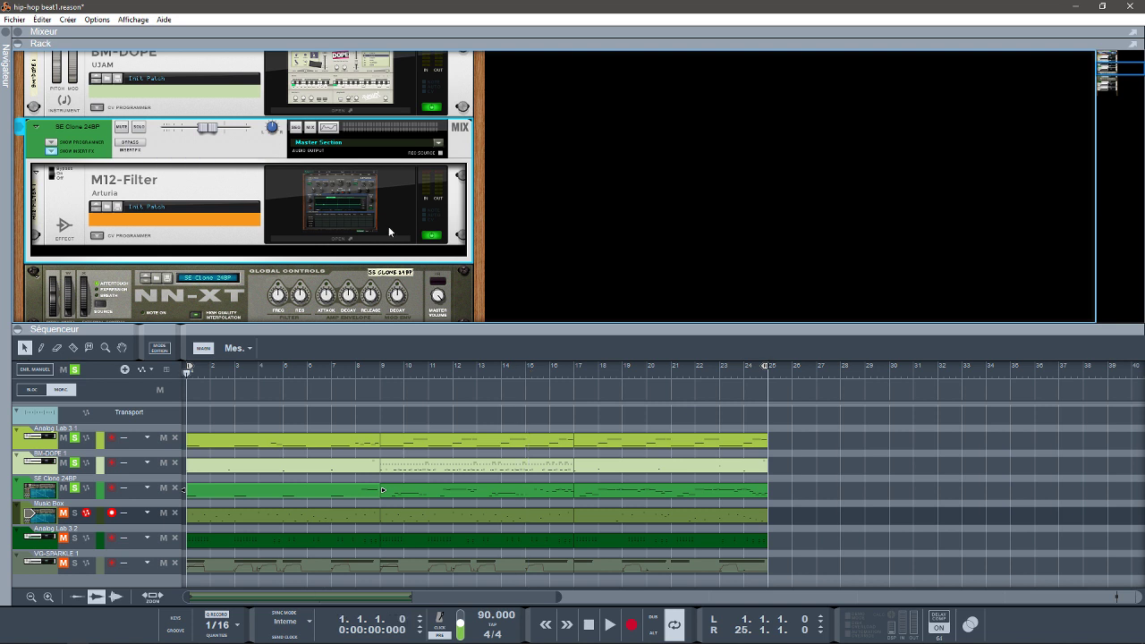
pyautogui.press('space')
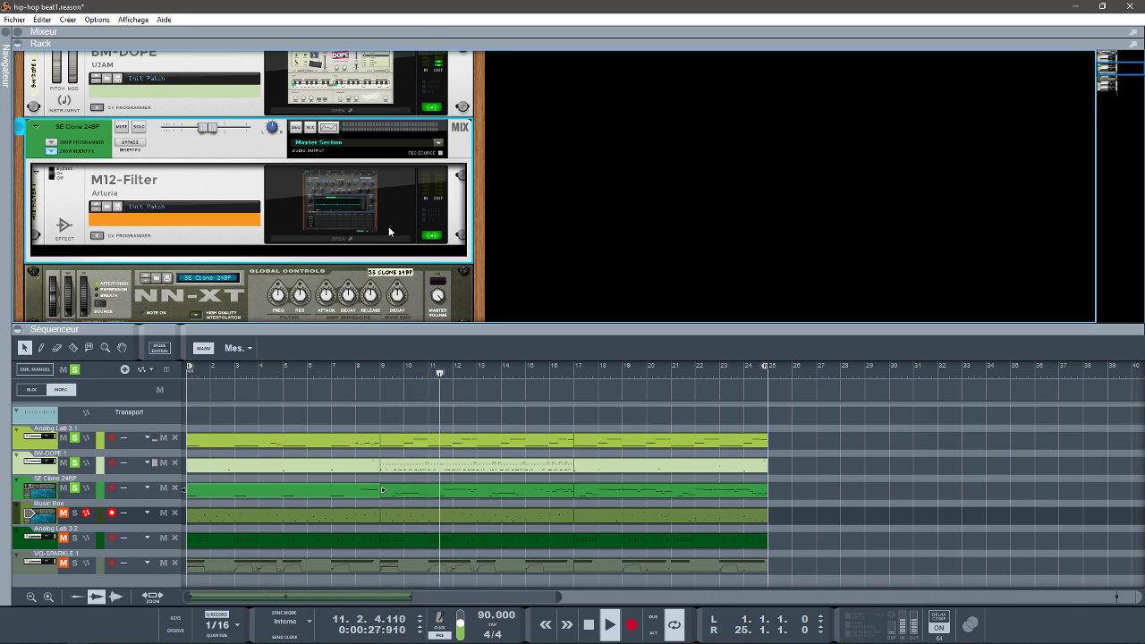
pyautogui.click(385, 238)
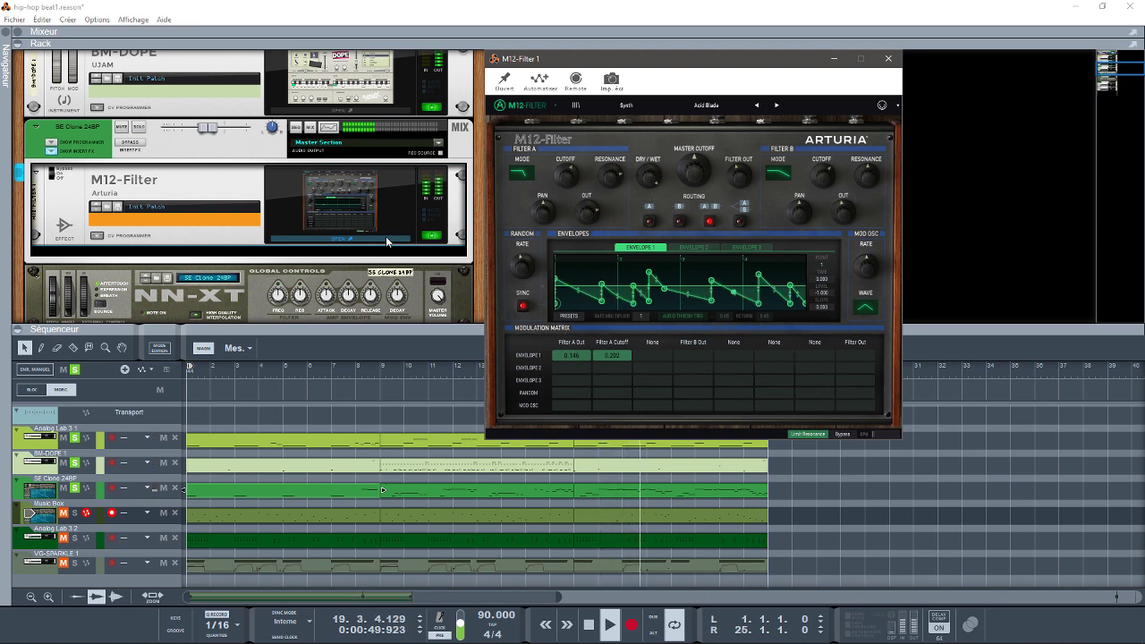
pyautogui.click(888, 61)
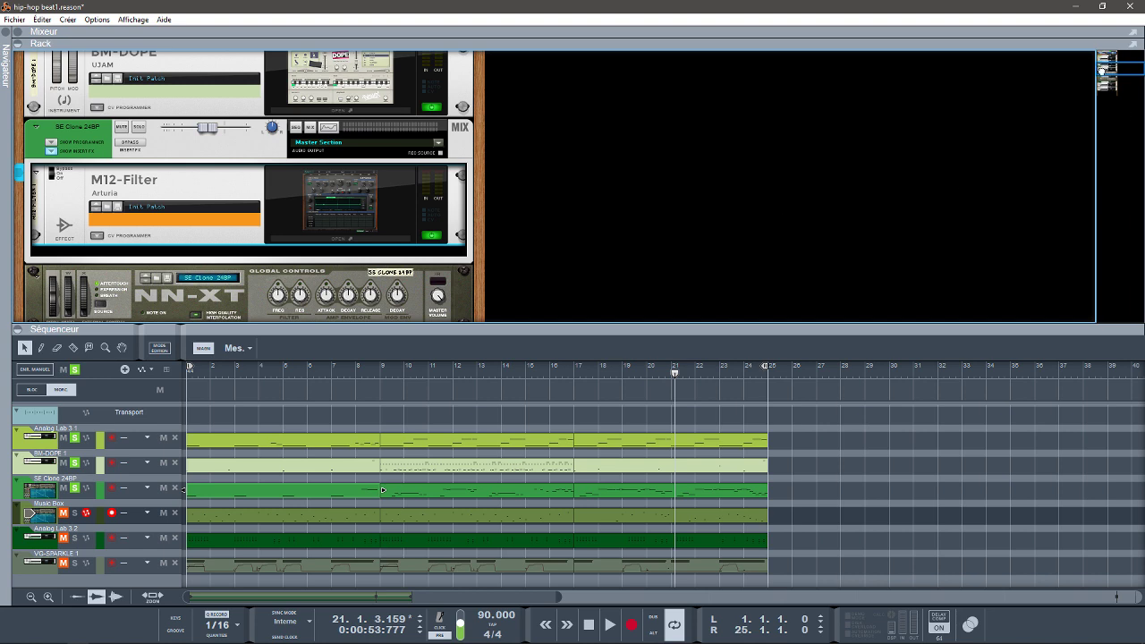
# Add the Music Box track to the soloed tracks and listen to the beat from the start.
pyautogui.moveTo(1101, 70); pyautogui.dragTo(1105, 79)
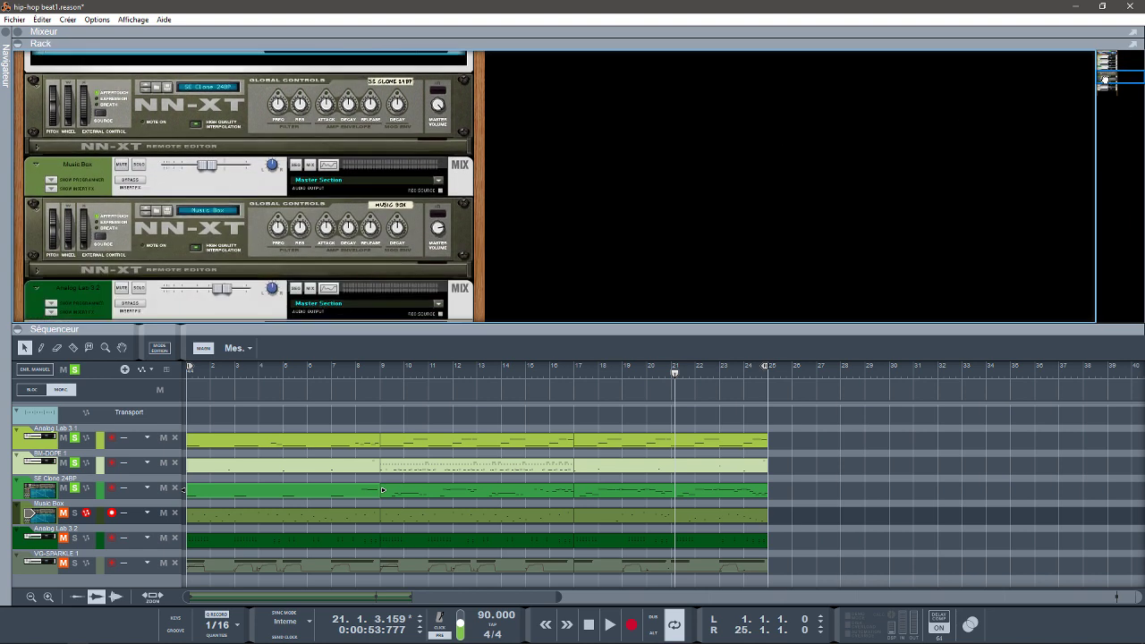
pyautogui.click(139, 164)
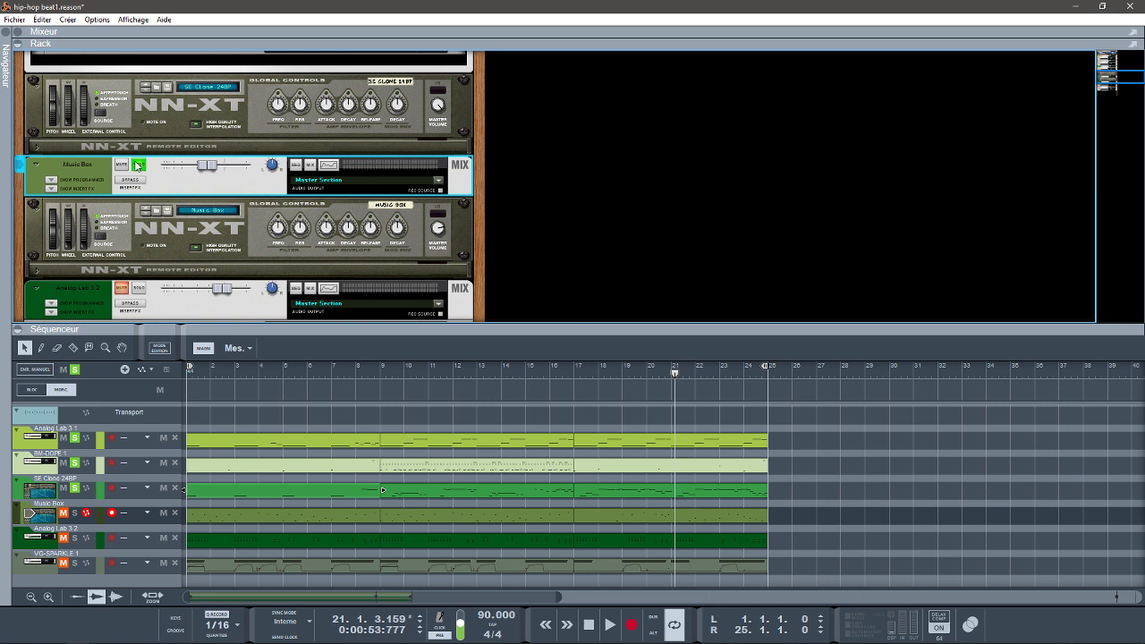
pyautogui.click(78, 517)
pyautogui.press('Return')
pyautogui.press('space')
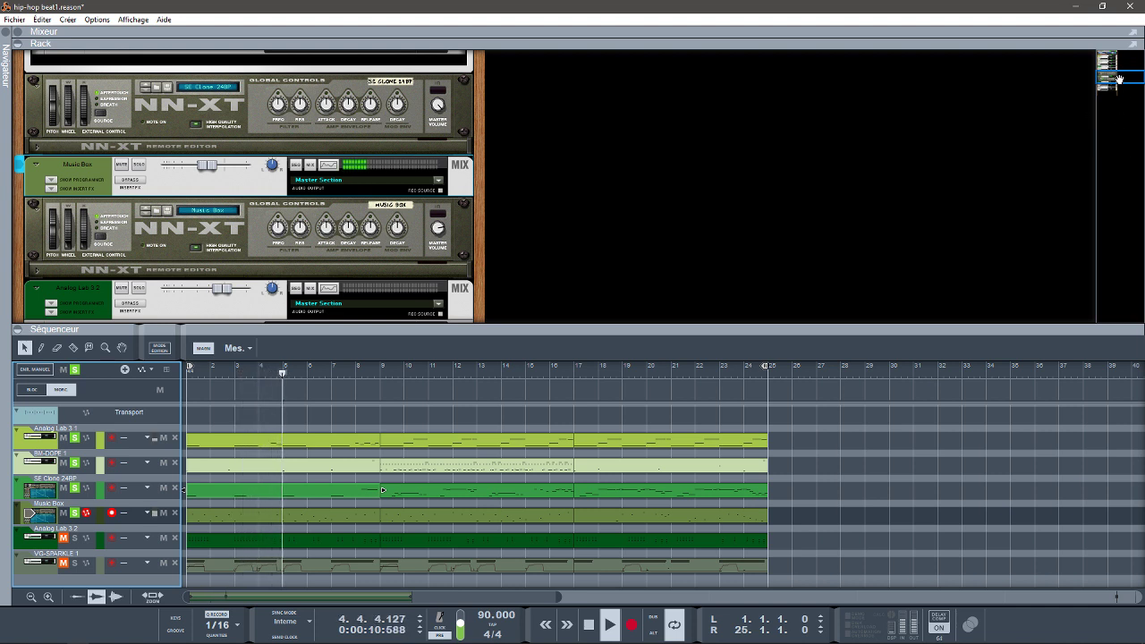
pyautogui.moveTo(1118, 78); pyautogui.dragTo(1119, 84)
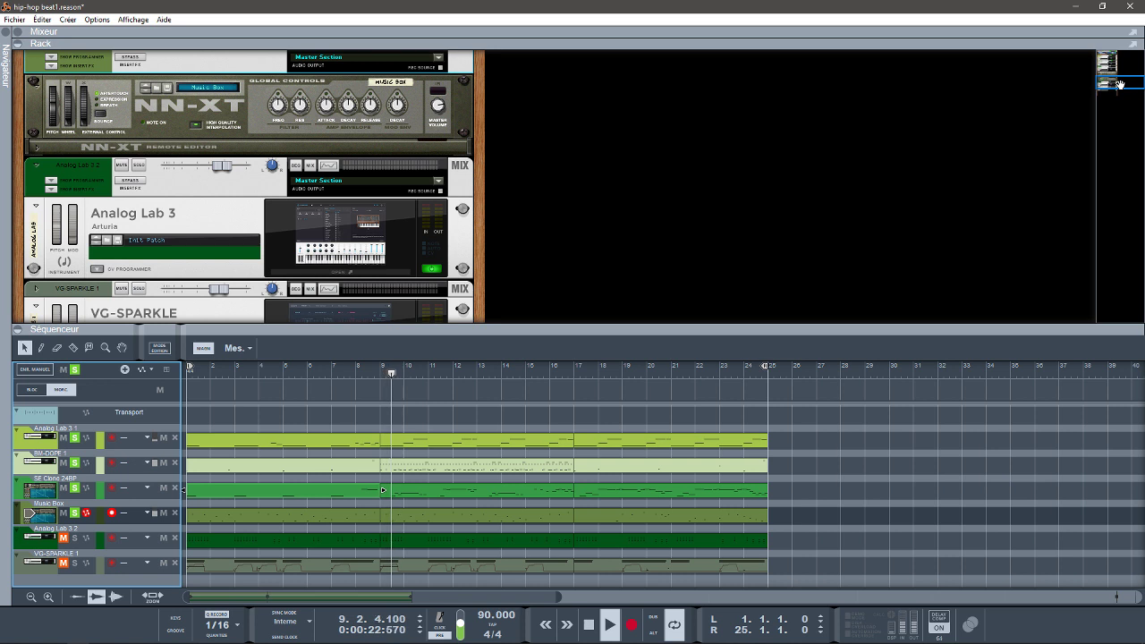
pyautogui.press('space')
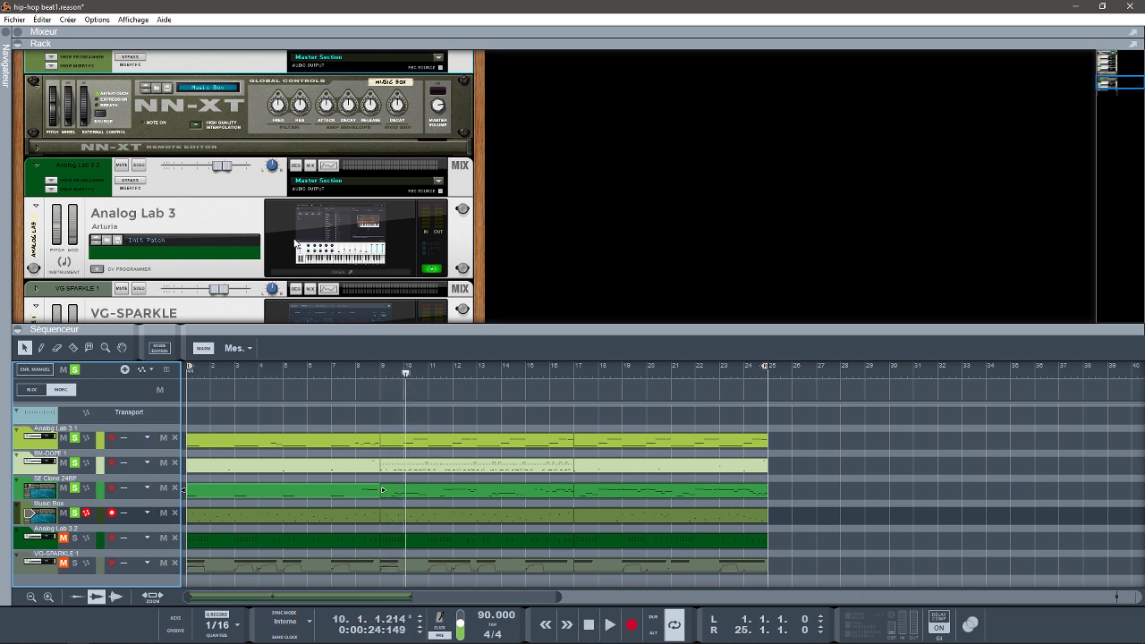
# Open the Analog Lab 3 2 instrument, add its track to the solo, and listen from the start.
pyautogui.click(280, 273)
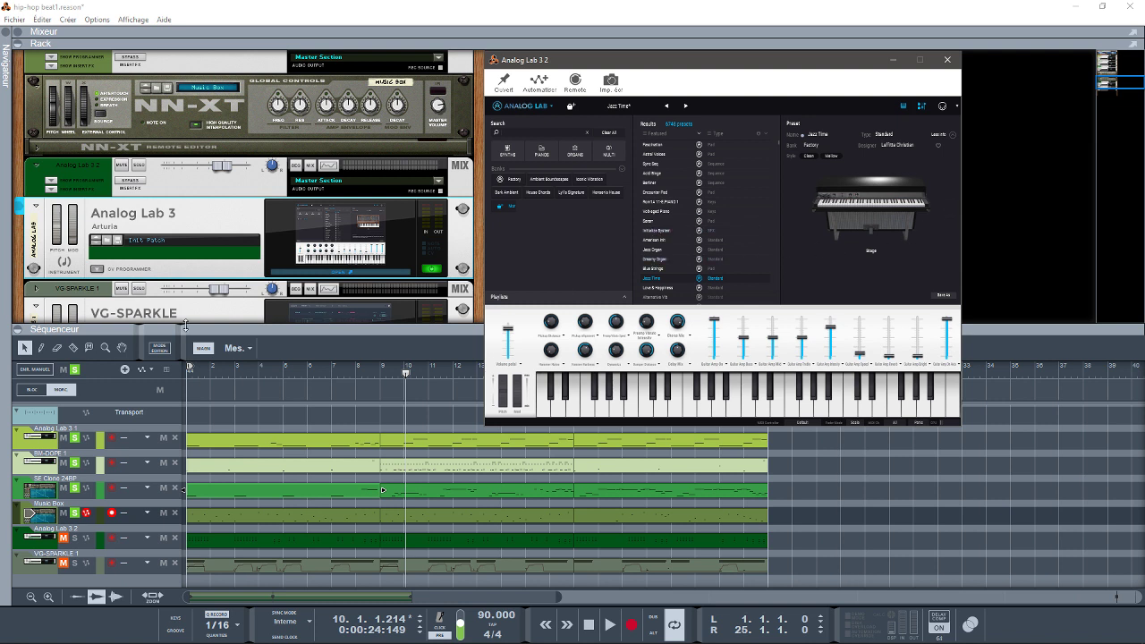
pyautogui.click(76, 538)
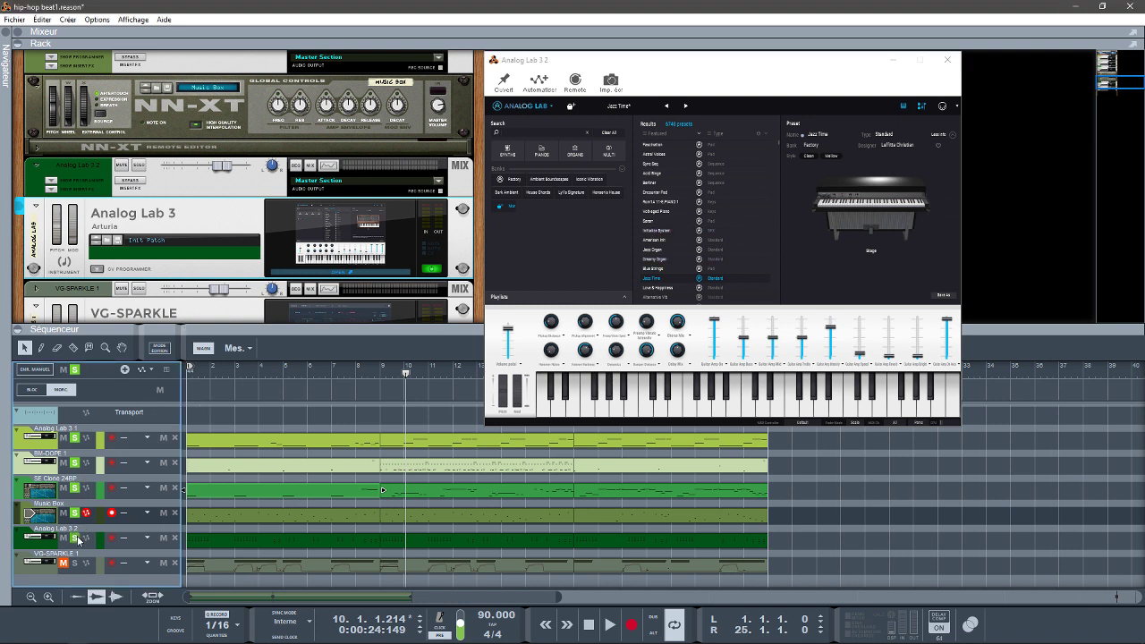
pyautogui.press('Home')
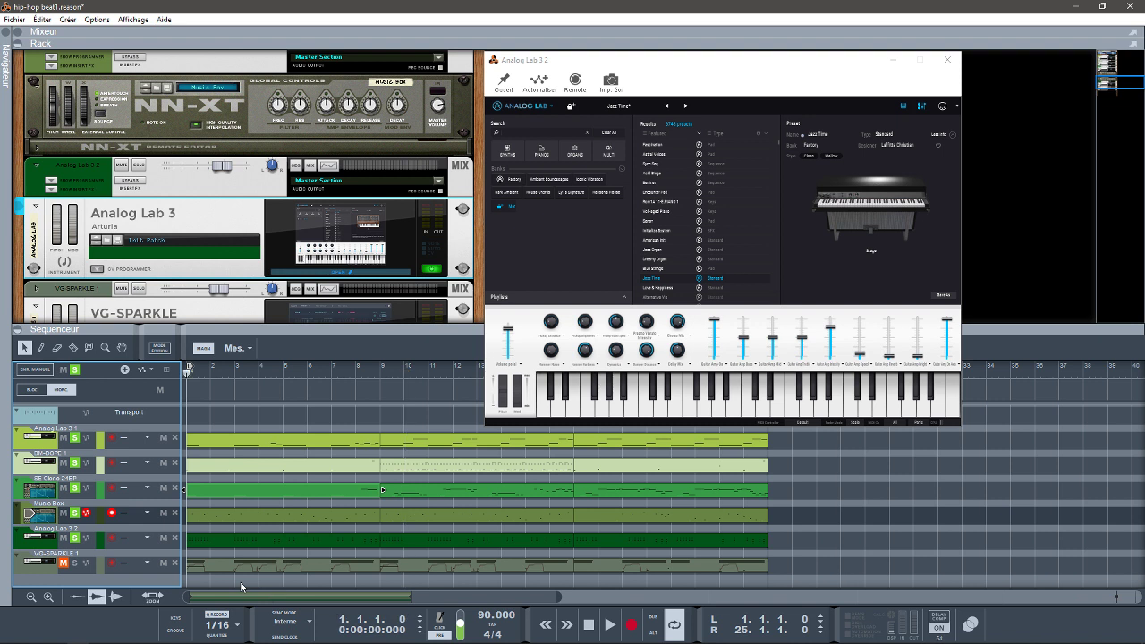
pyautogui.press('space')
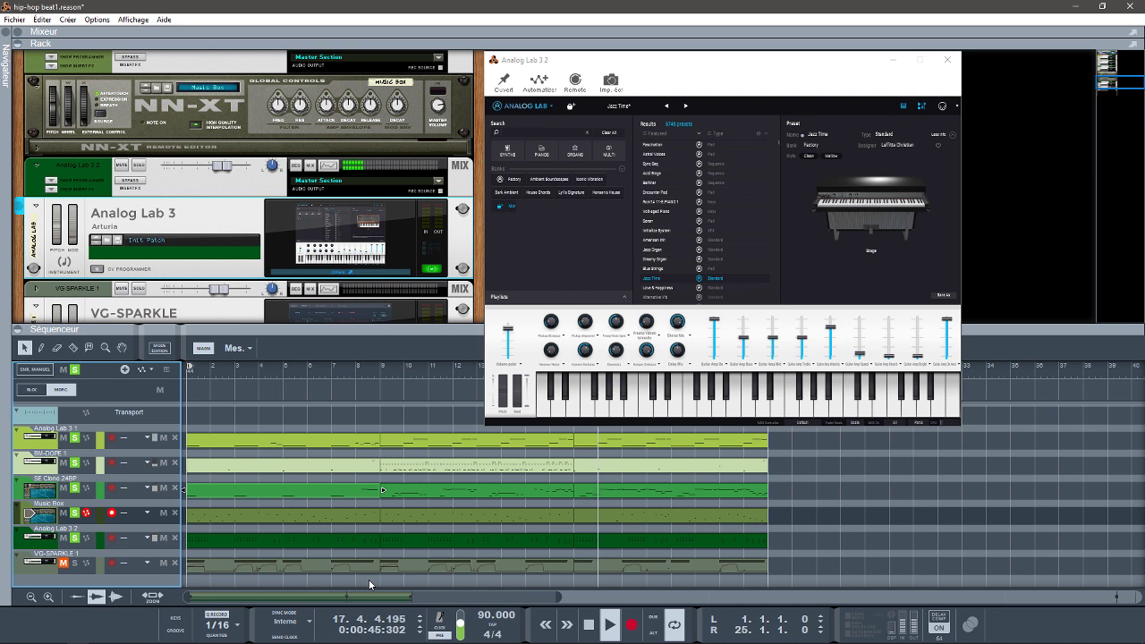
pyautogui.press('space')
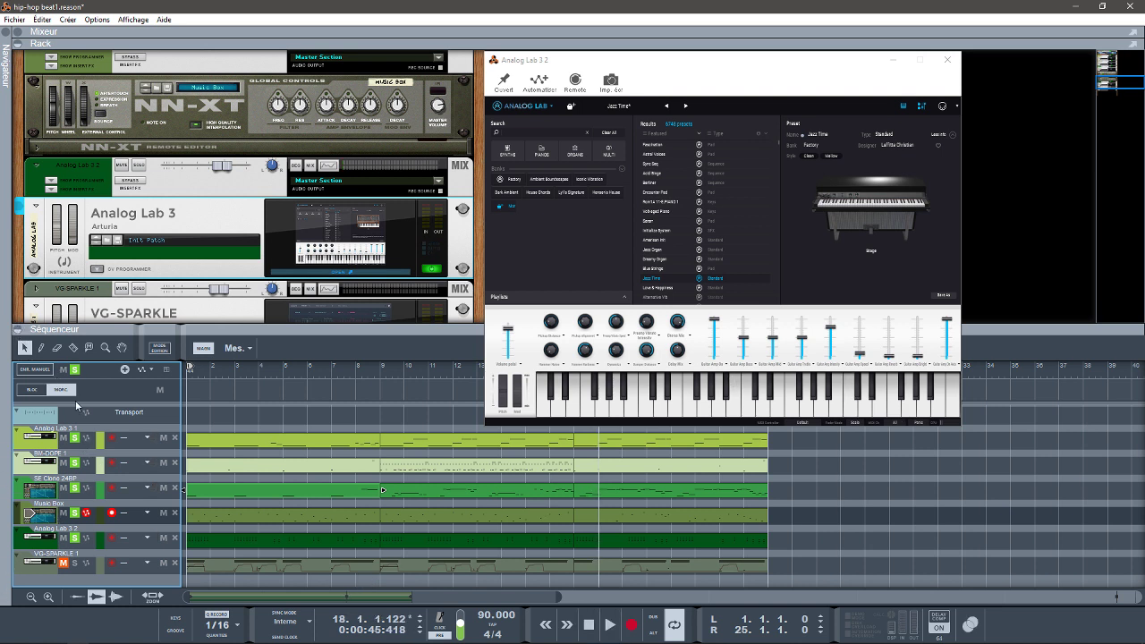
# Hide the sequencer to enlarge the rack and open the VG-SPARKLE 1 instrument.
pyautogui.click(16, 329)
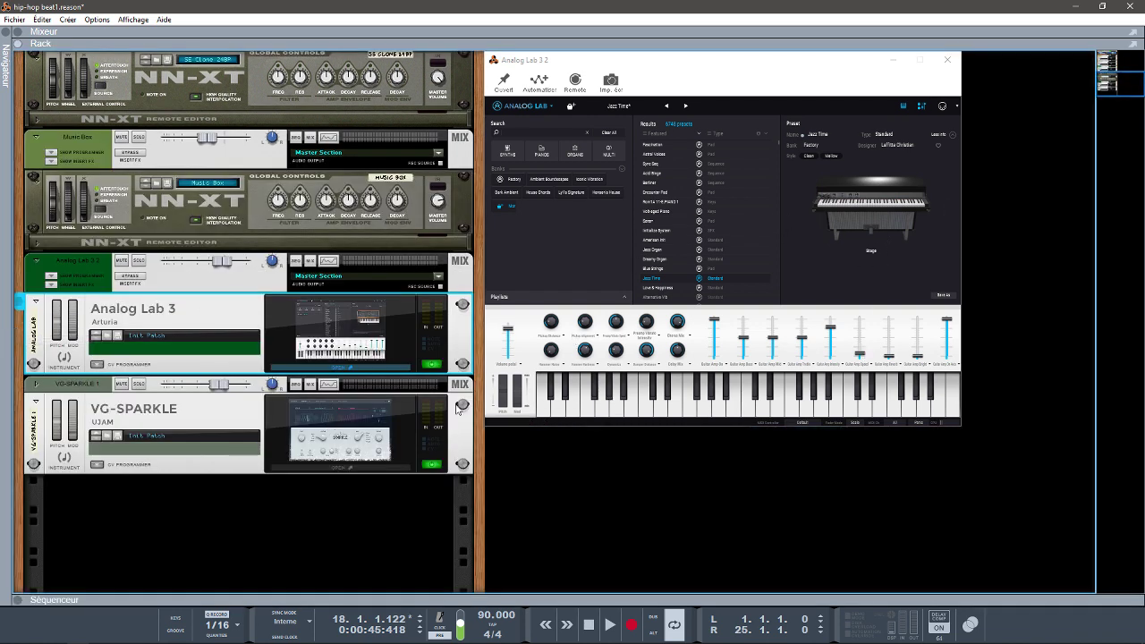
pyautogui.click(140, 385)
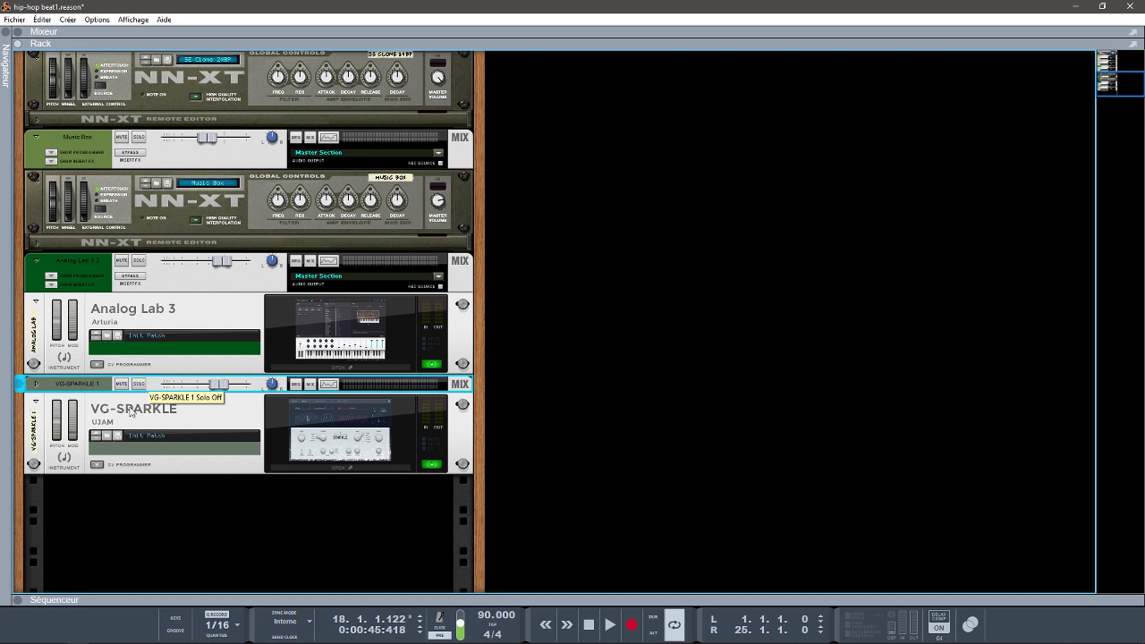
pyautogui.click(305, 468)
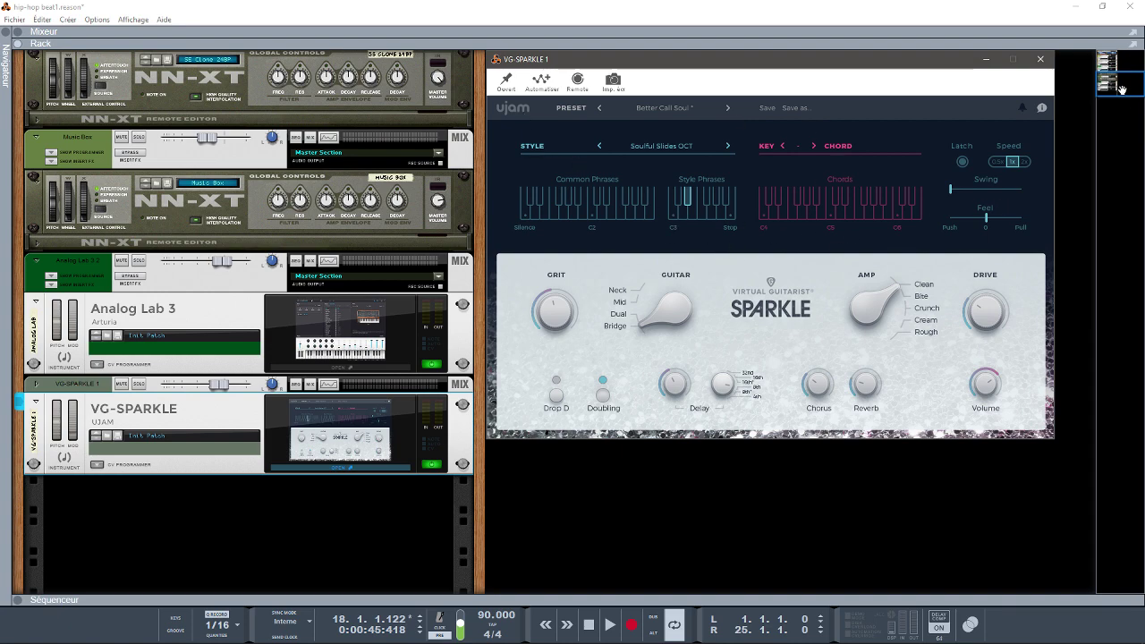
# Show the sequencer again, add the VG-SPARKLE 1 track to the soloed tracks, and play the beat from the start.
pyautogui.moveTo(1120, 89); pyautogui.dragTo(1126, 114)
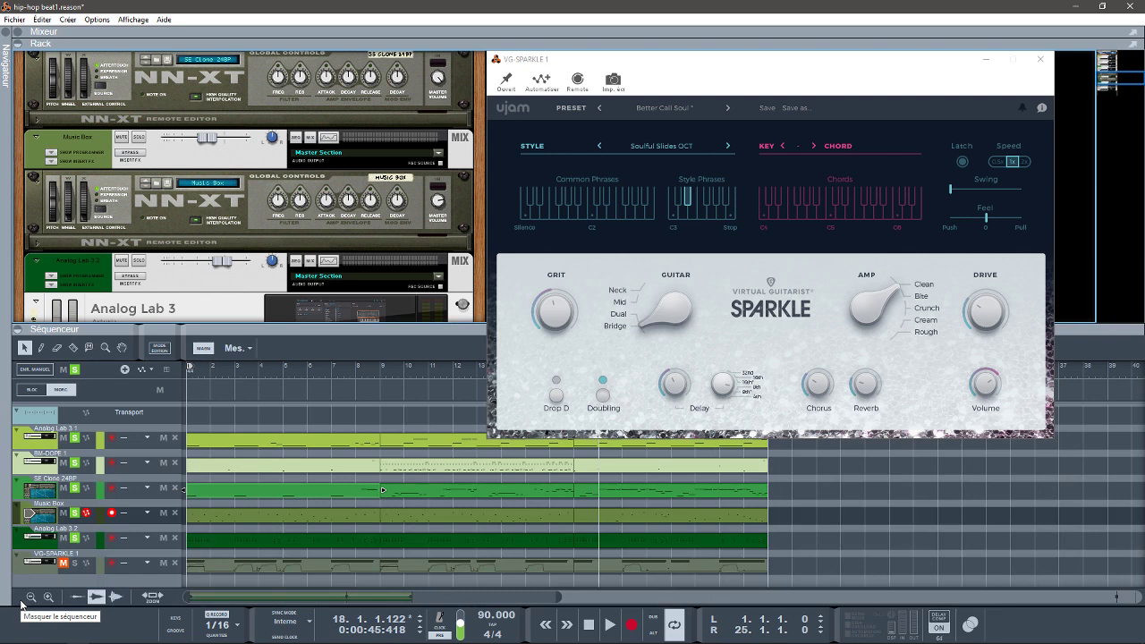
pyautogui.click(23, 600)
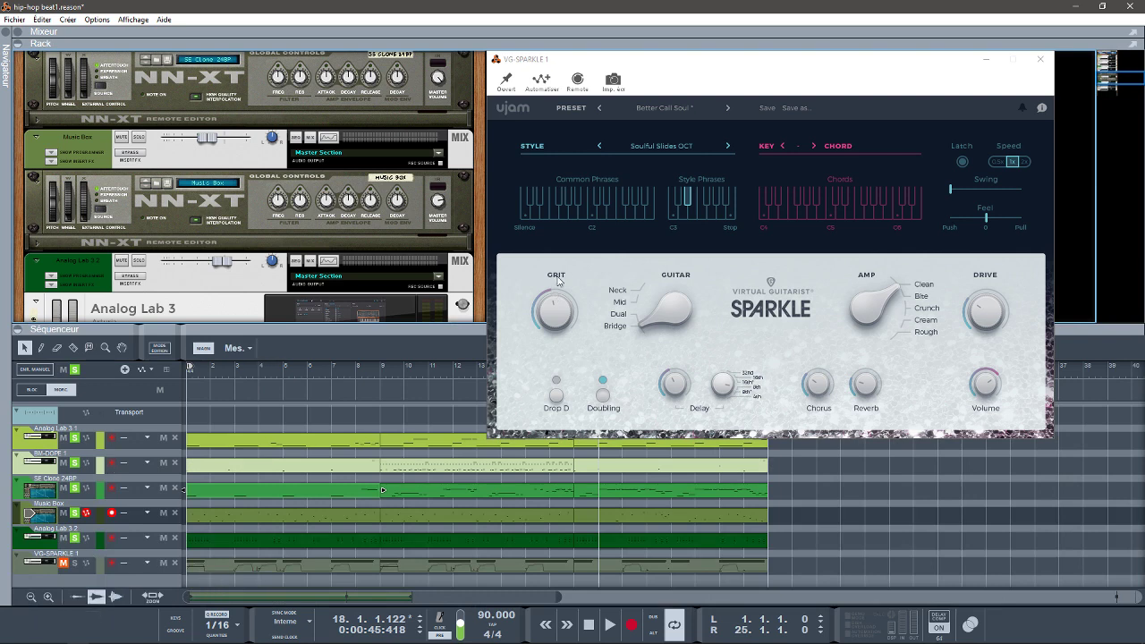
pyautogui.moveTo(1118, 79); pyautogui.dragTo(1118, 90)
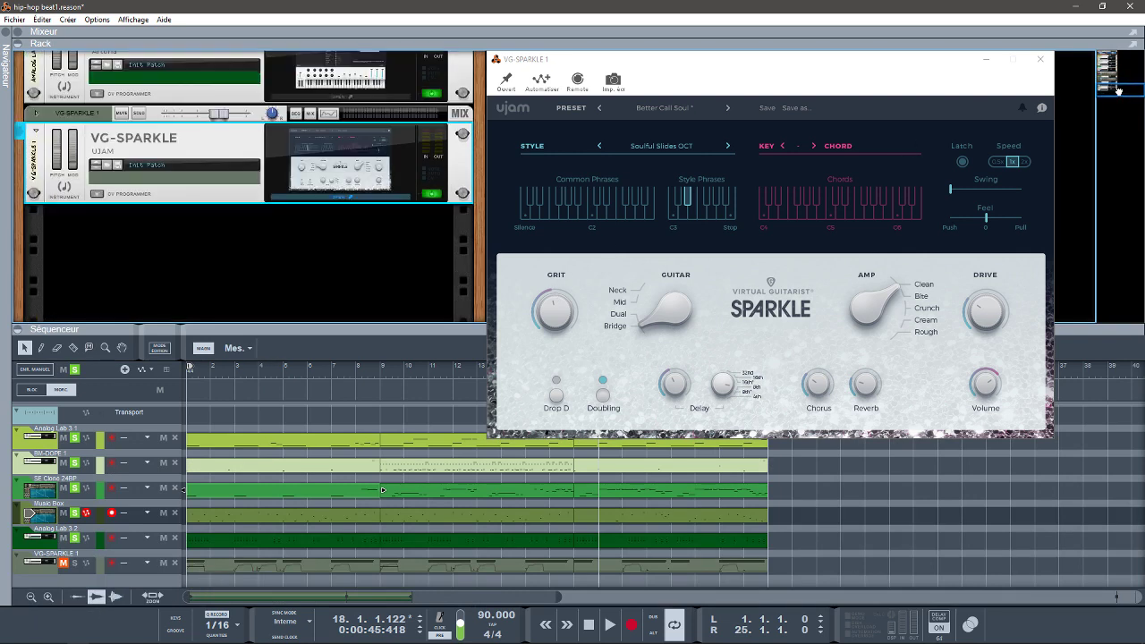
pyautogui.click(78, 564)
pyautogui.press('Home')
pyautogui.press('space')
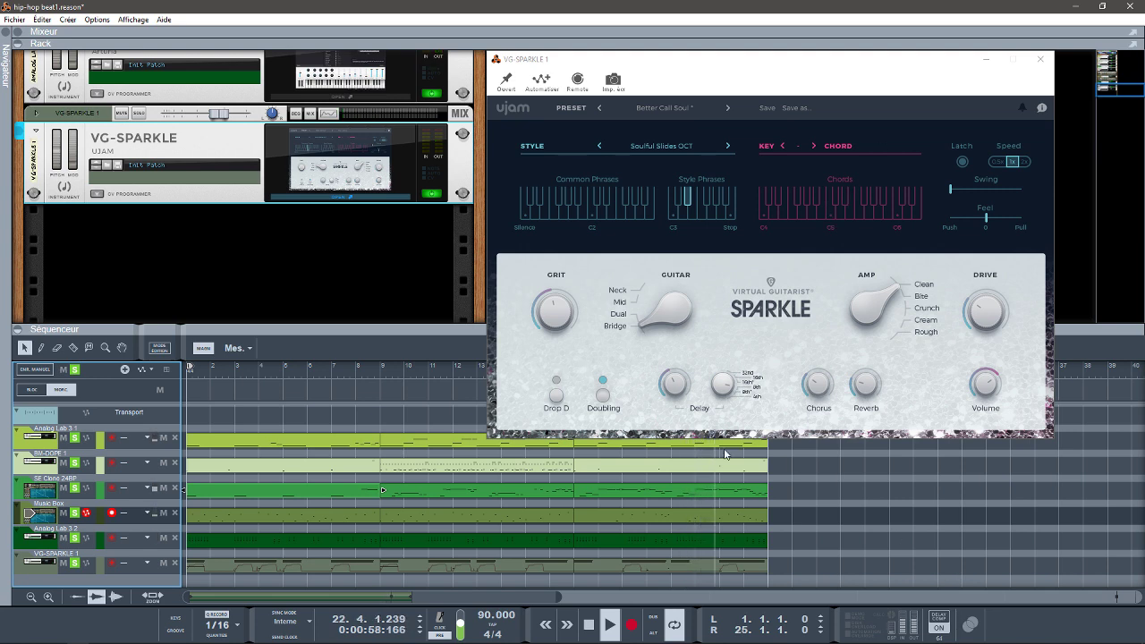
# Close the VG-SPARKLE 1 window, view the mixer above the rack's Master Section in place of the sequencer, and stop playback.
pyautogui.click(18, 329)
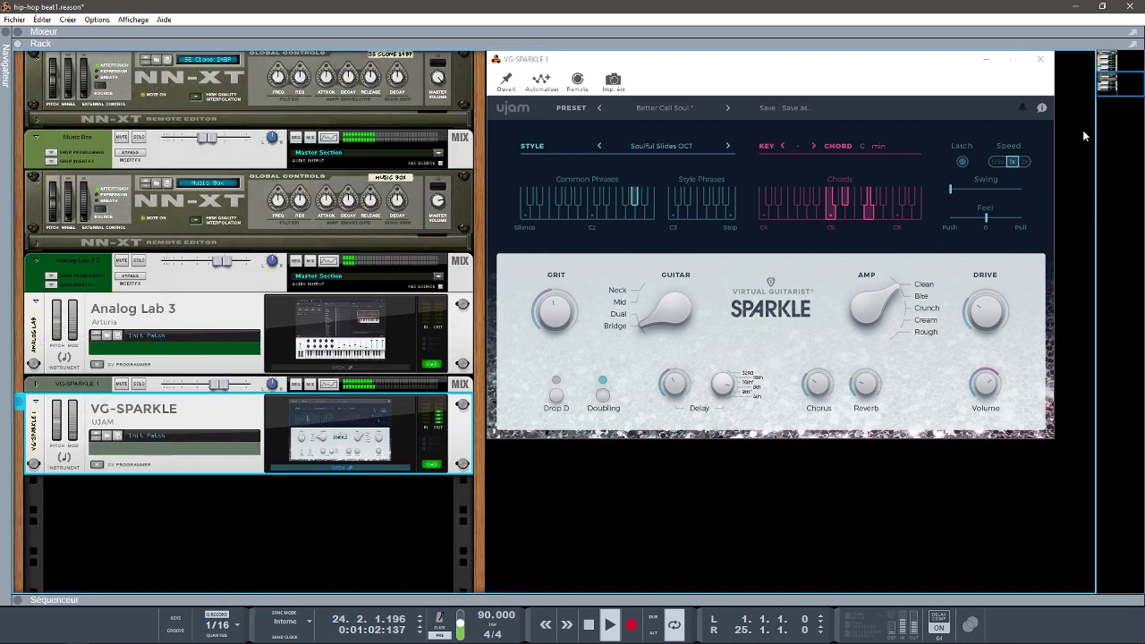
pyautogui.click(1041, 61)
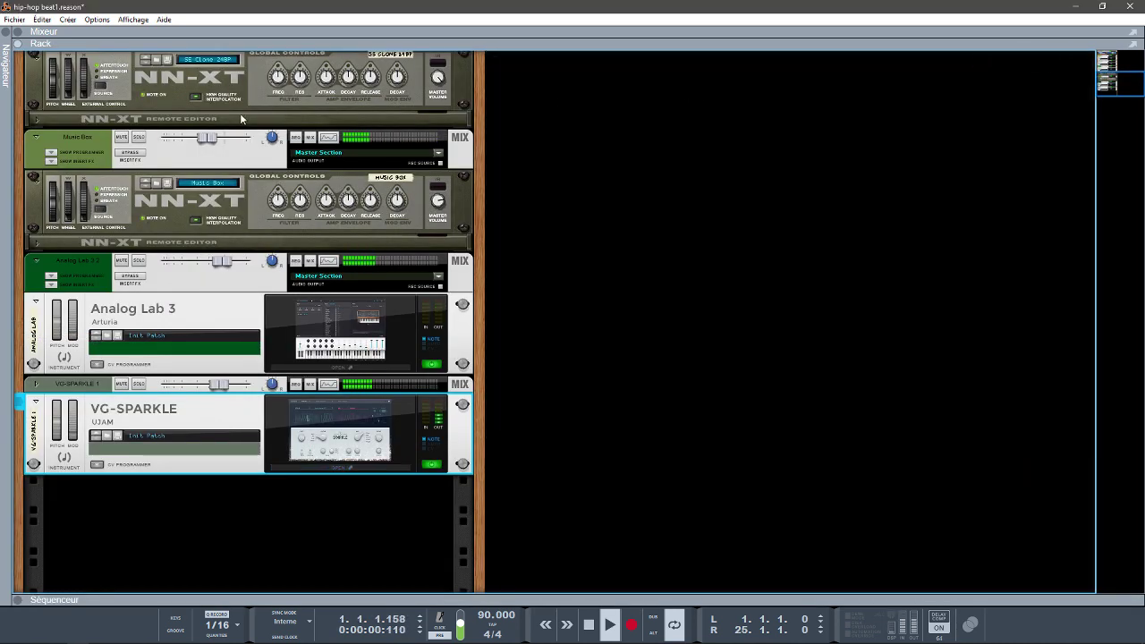
pyautogui.click(17, 31)
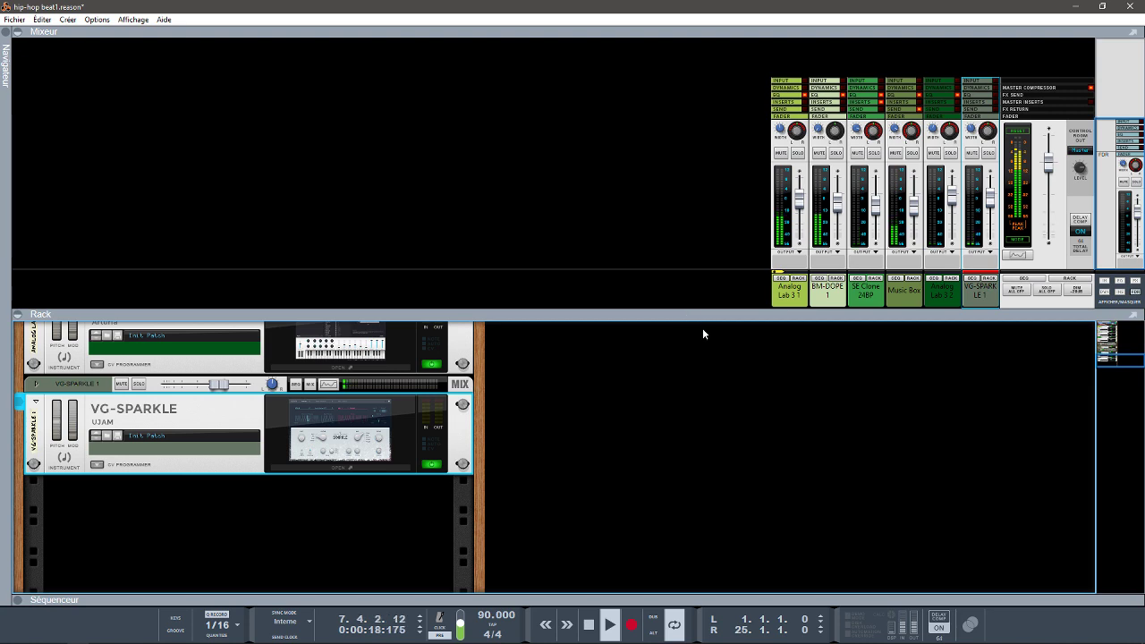
pyautogui.moveTo(699, 319); pyautogui.dragTo(701, 276)
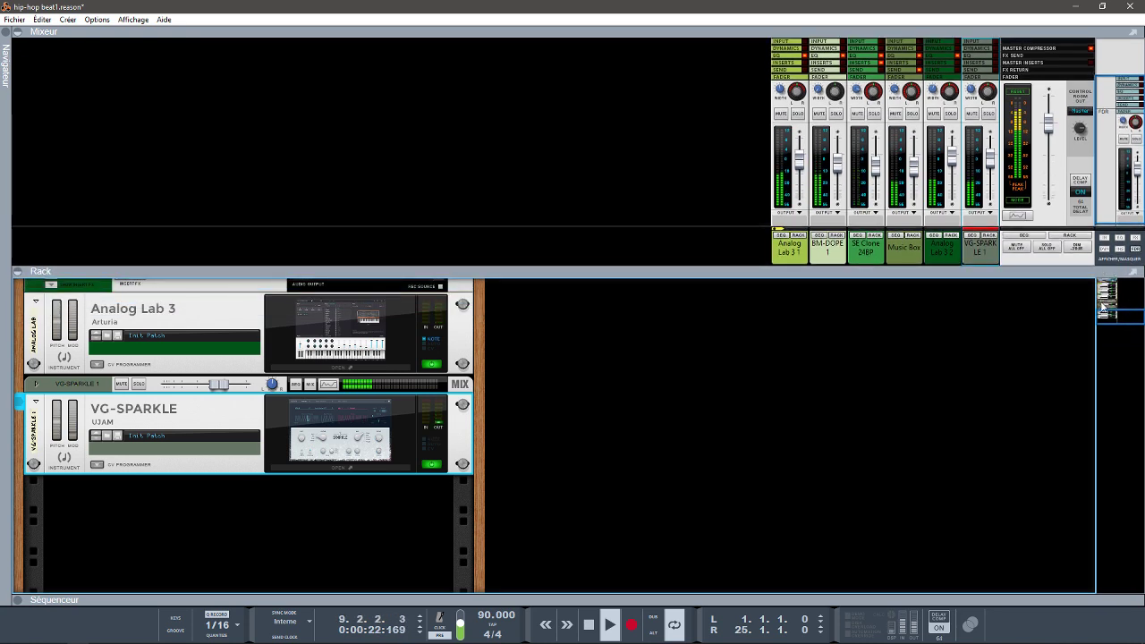
pyautogui.moveTo(1103, 317); pyautogui.dragTo(1104, 288)
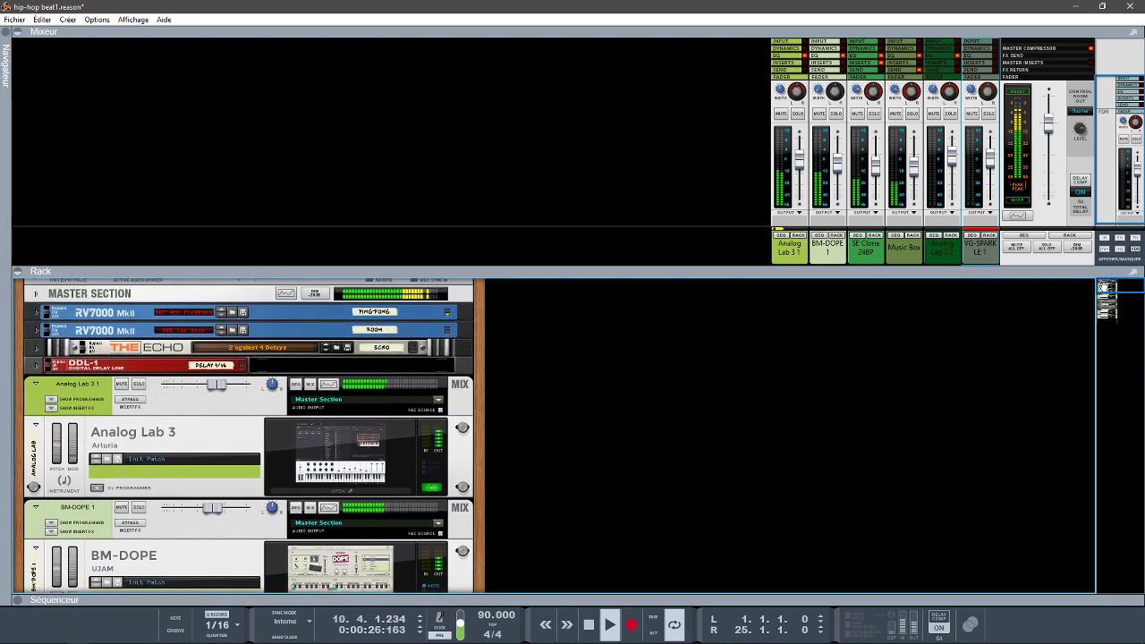
pyautogui.press('space')
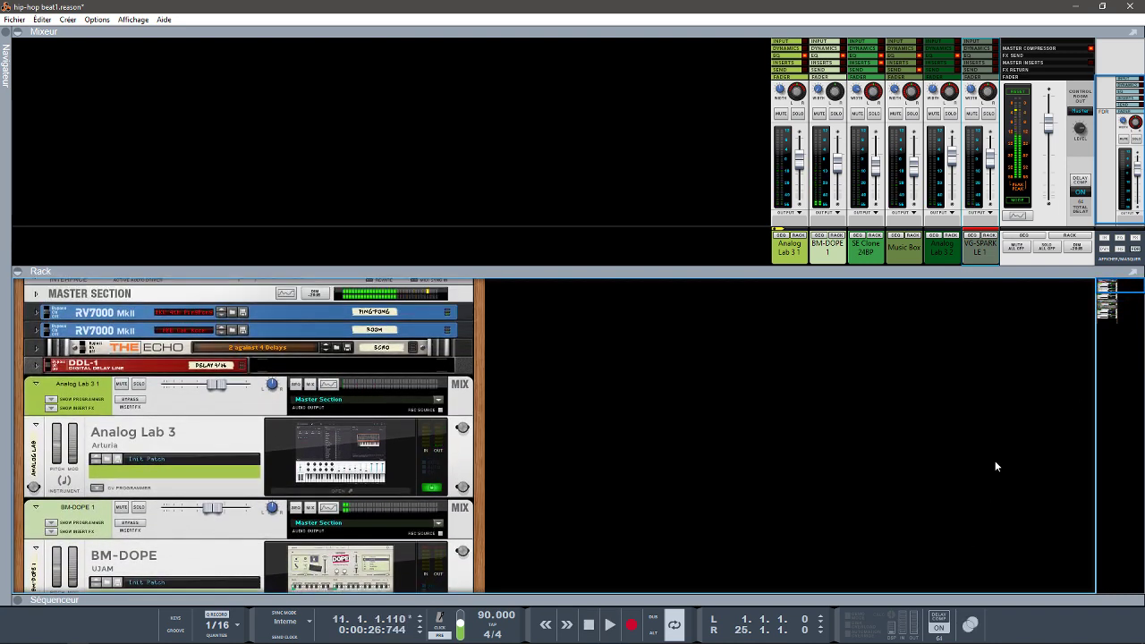